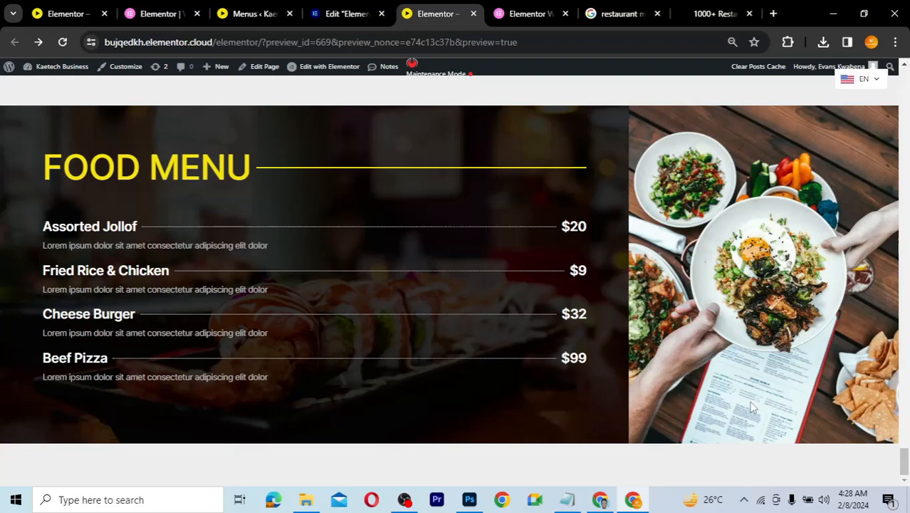
{"action": "left_click", "coordinate": [347, 14]}
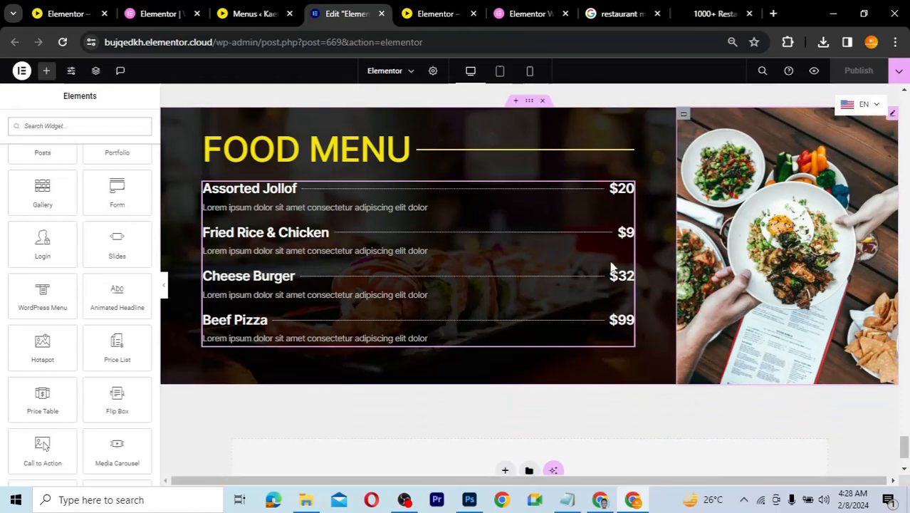
{"action": "left_click", "coordinate": [431, 13]}
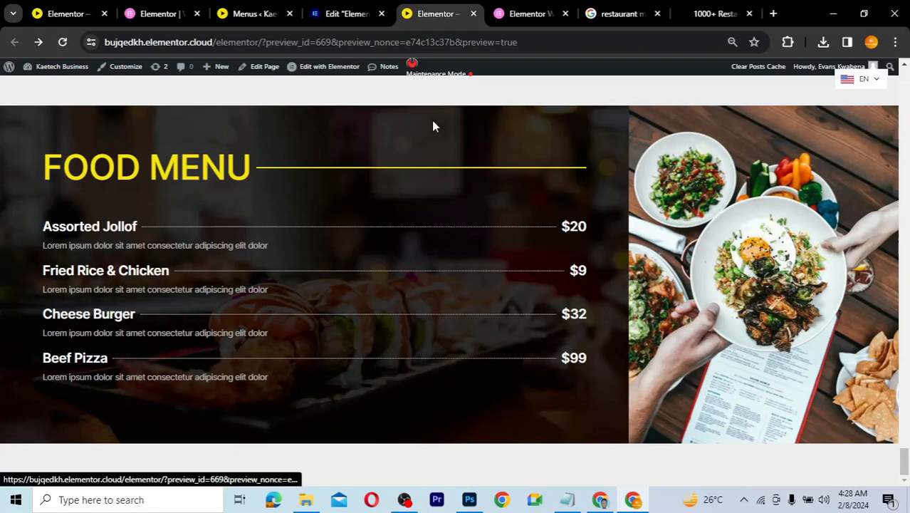
Return to the page editor and add a single-column flexbox container below the food menu section
{"action": "left_click", "coordinate": [349, 14]}
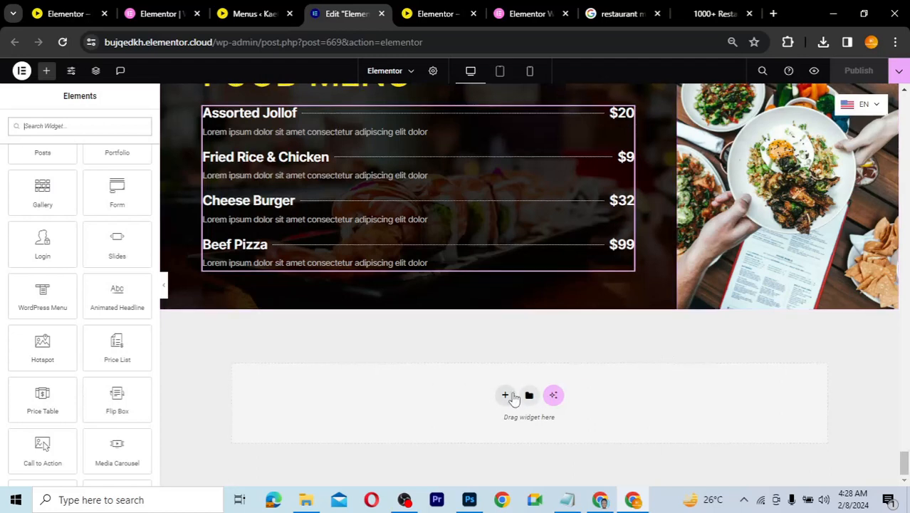
{"action": "left_click", "coordinate": [512, 397]}
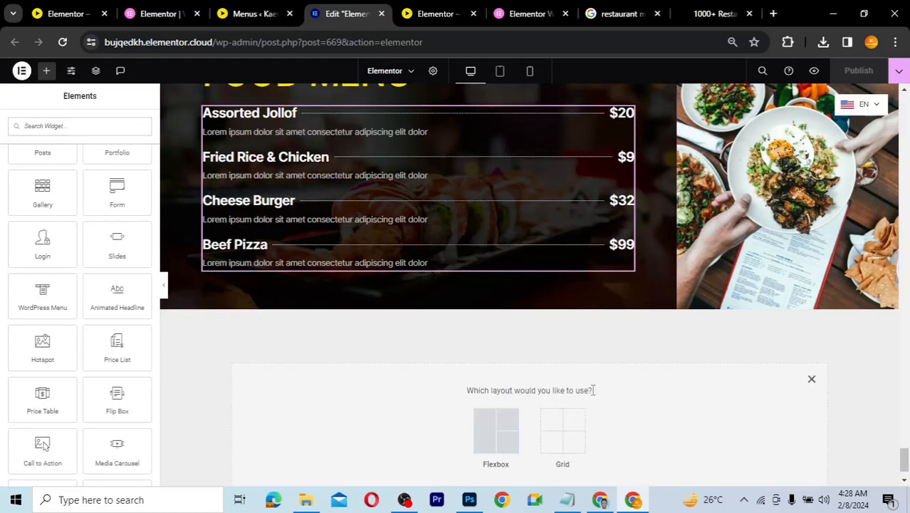
{"action": "scroll", "coordinate": [648, 399], "scroll_direction": "down", "scroll_amount": 1}
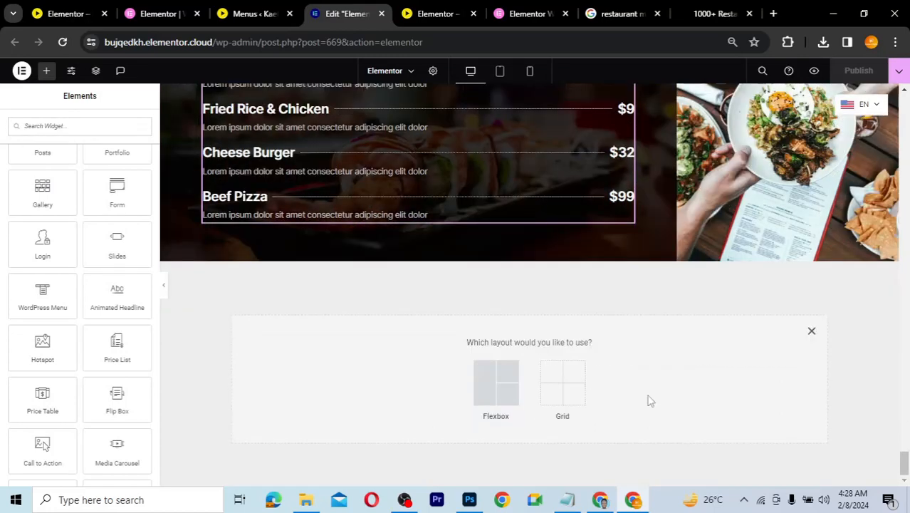
{"action": "left_click", "coordinate": [491, 388]}
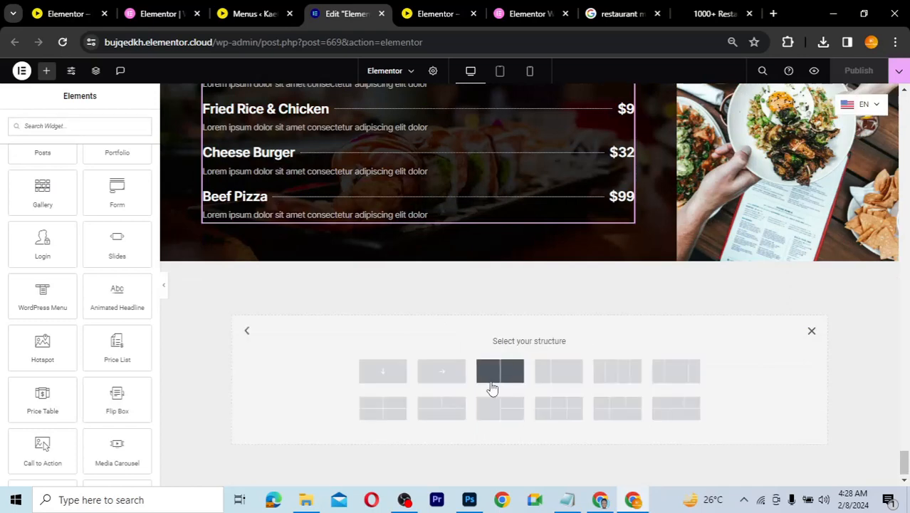
{"action": "left_click", "coordinate": [384, 374]}
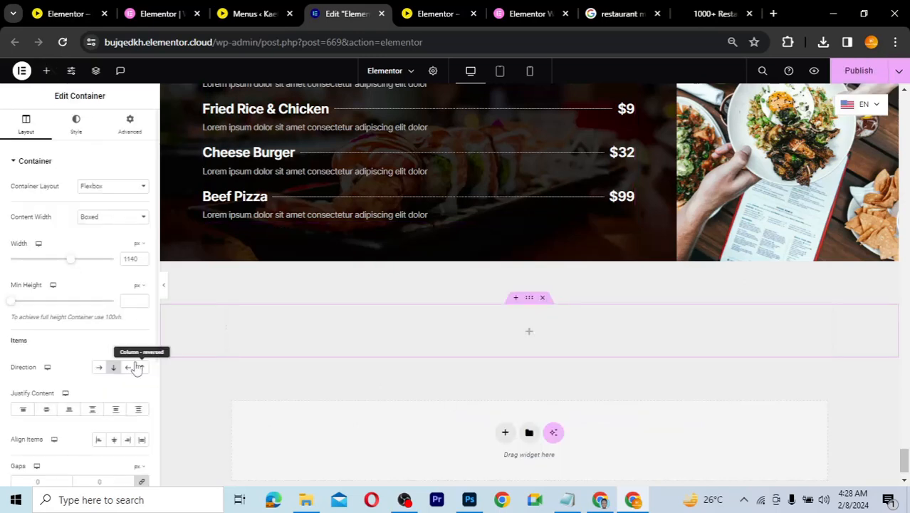
Set the new container's direction to row and its content width to Full Width
{"action": "left_click", "coordinate": [100, 368]}
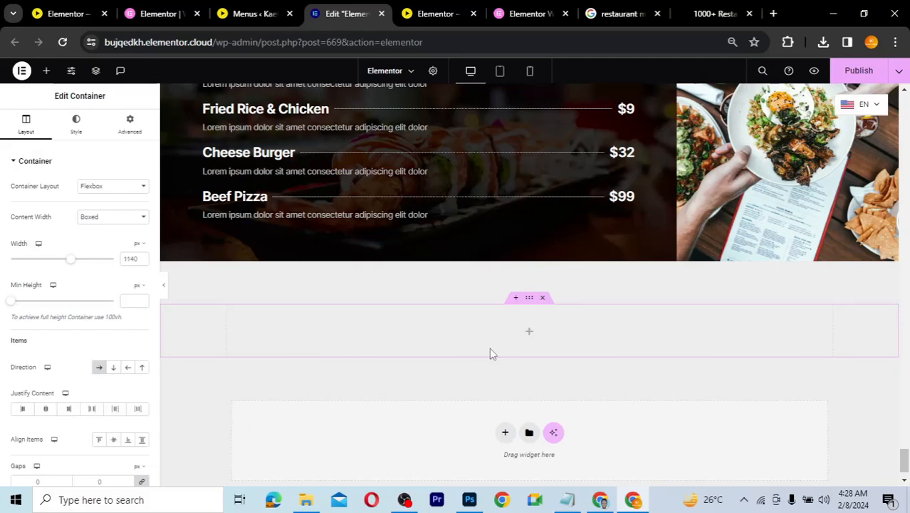
{"action": "left_click", "coordinate": [112, 220]}
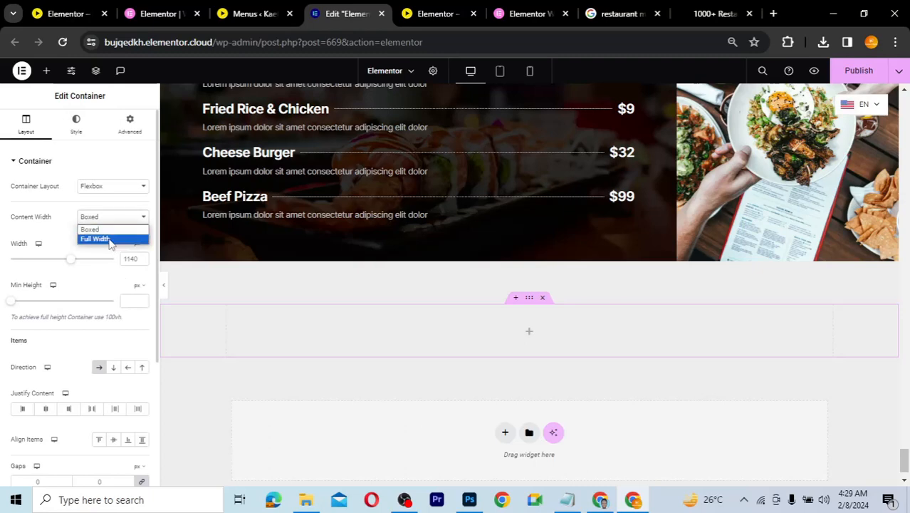
{"action": "left_click", "coordinate": [109, 240]}
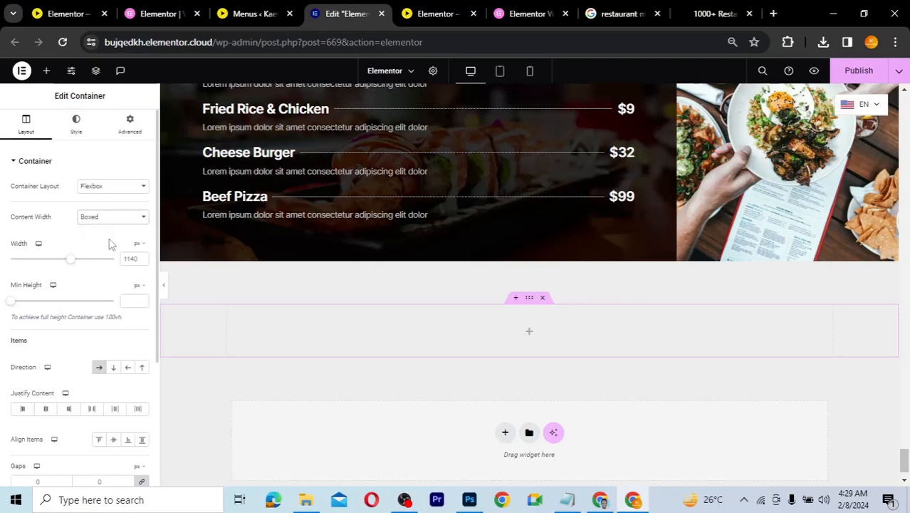
Place a nested container inside the new container and duplicate it to get two side-by-side containers
{"action": "left_click", "coordinate": [531, 336]}
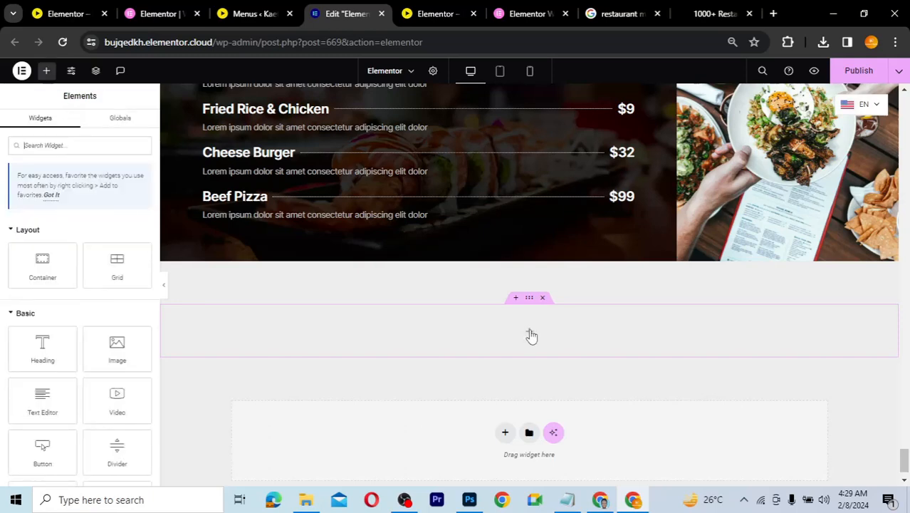
{"action": "left_click_drag", "start_coordinate": [61, 264], "coordinate": [290, 338]}
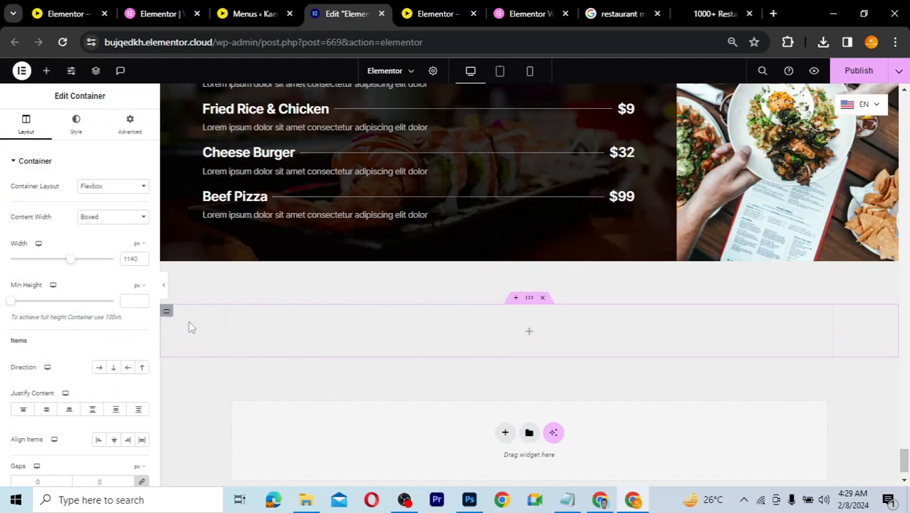
{"action": "right_click", "coordinate": [167, 311]}
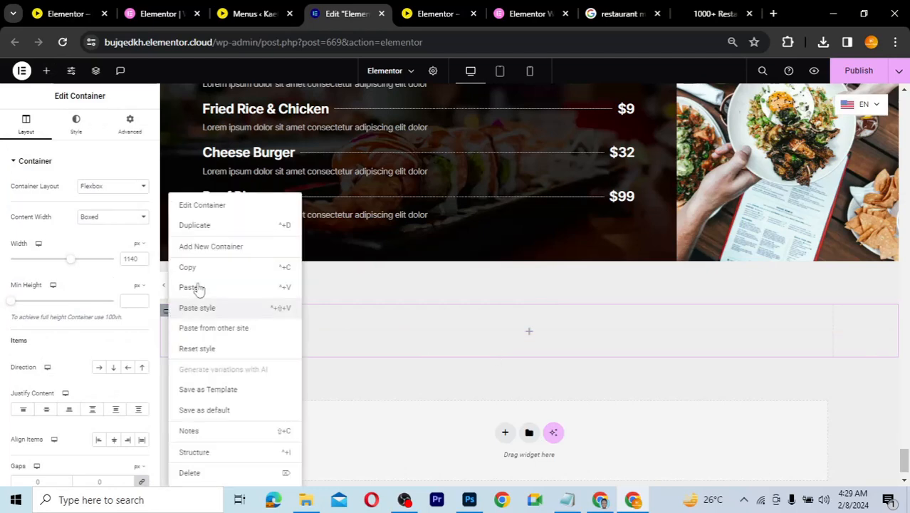
{"action": "left_click", "coordinate": [217, 226]}
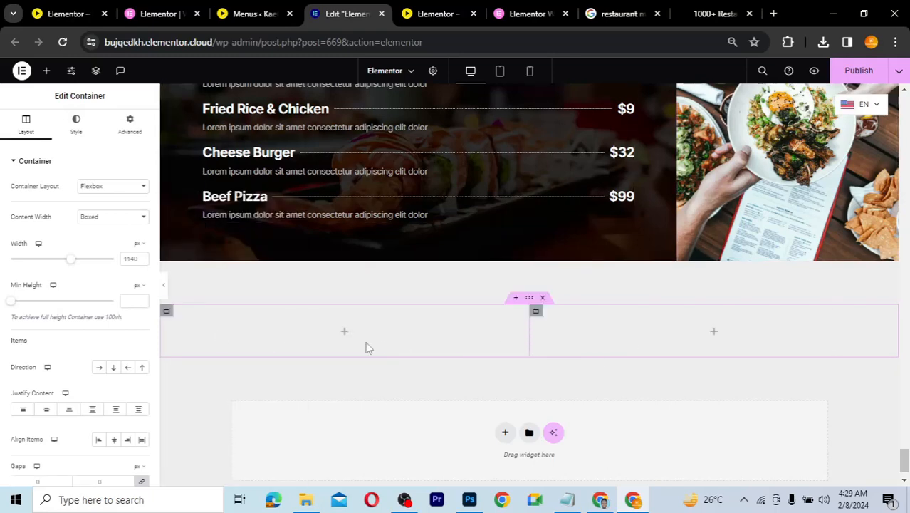
Set the first nested container's content width to Full Width and its width to 70%
{"action": "left_click", "coordinate": [166, 312]}
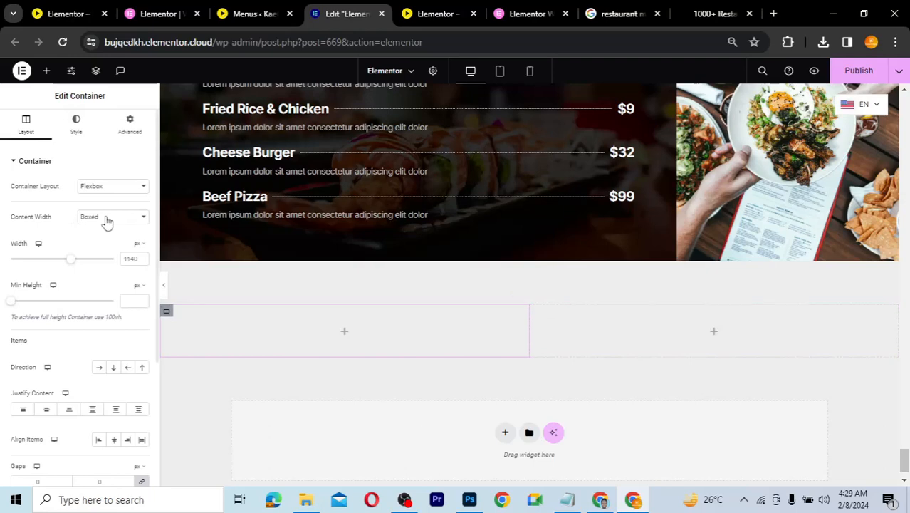
{"action": "left_click", "coordinate": [107, 218]}
{"action": "left_click", "coordinate": [104, 240]}
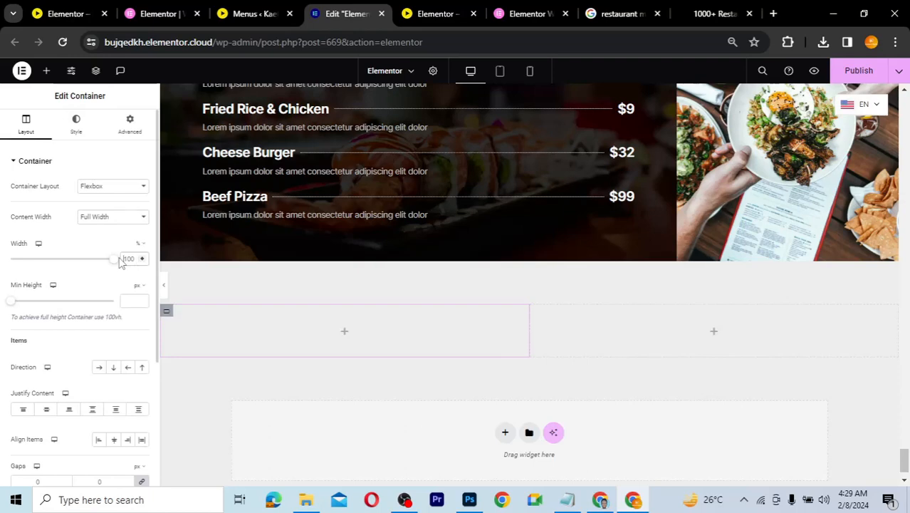
{"action": "left_click_drag", "start_coordinate": [117, 259], "coordinate": [83, 259]}
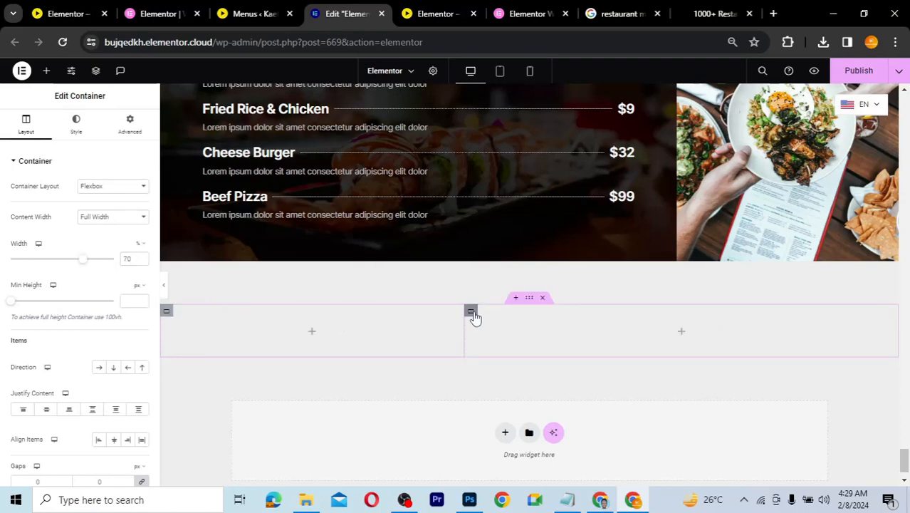
Set the second nested container's content width to Full Width and its width to 30%
{"action": "left_click", "coordinate": [473, 312]}
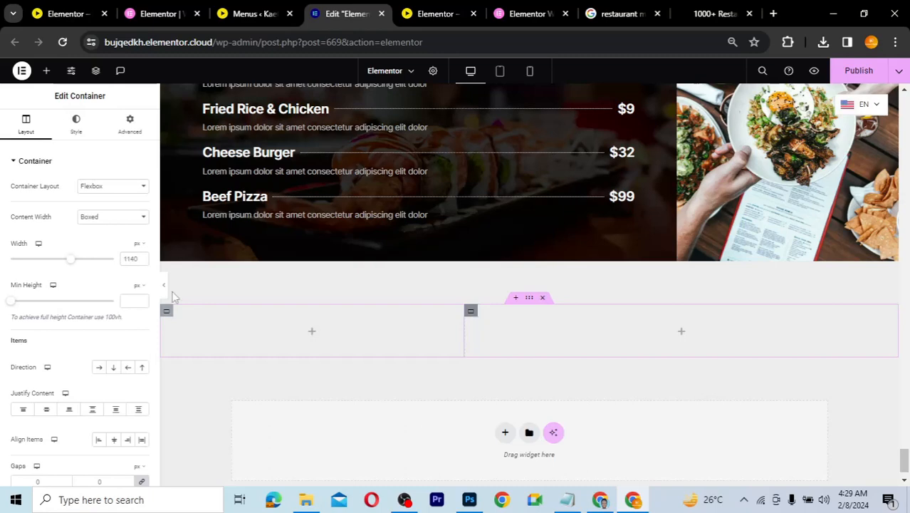
{"action": "left_click", "coordinate": [111, 216]}
{"action": "left_click", "coordinate": [109, 239]}
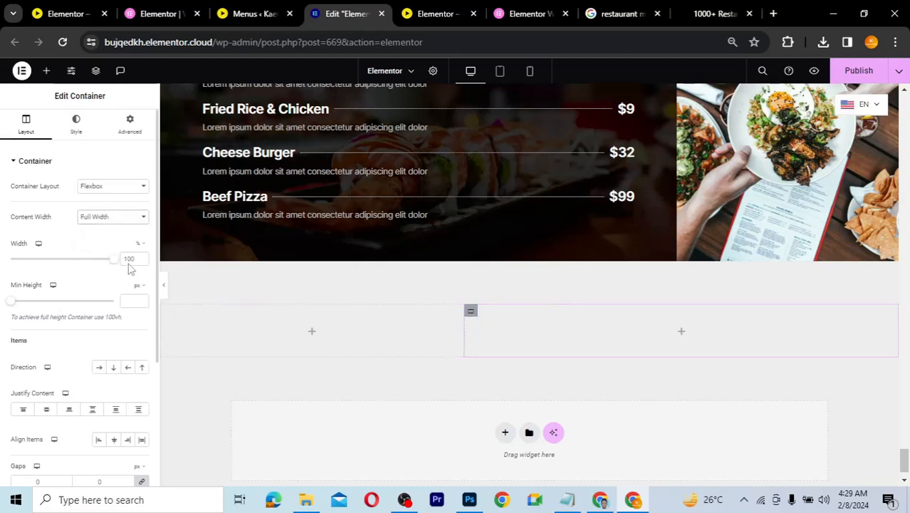
{"action": "double_click", "coordinate": [129, 259]}
{"action": "type", "text": "30"}
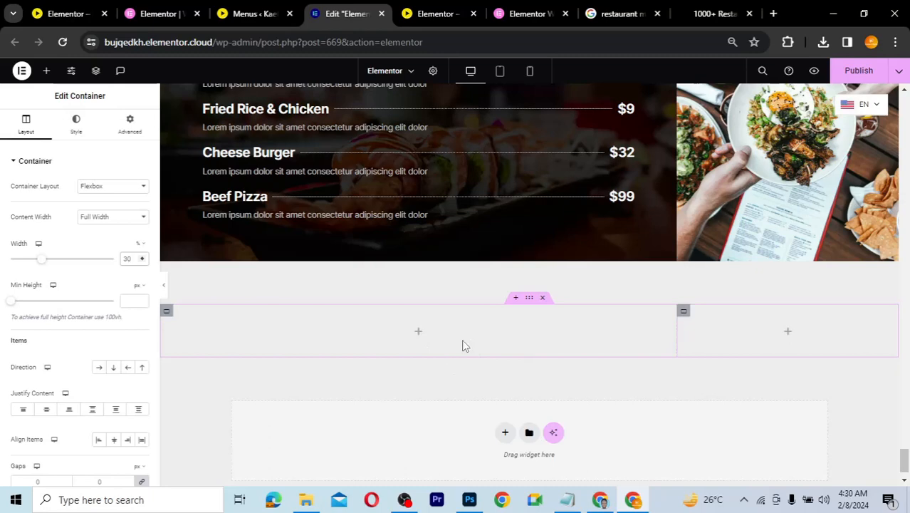
Add an Image widget to the 30% container, using the library photo of hands holding a plate over a menu
{"action": "left_click", "coordinate": [789, 333]}
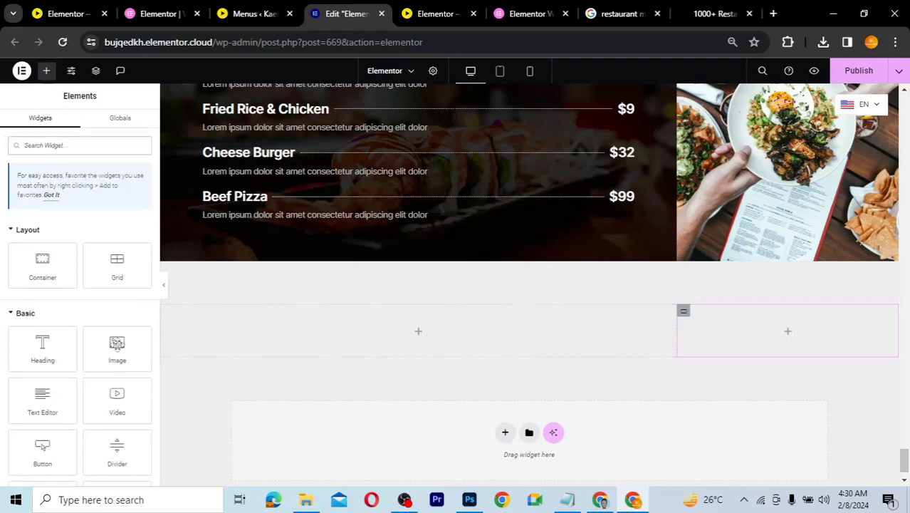
{"action": "left_click_drag", "start_coordinate": [117, 346], "coordinate": [762, 340]}
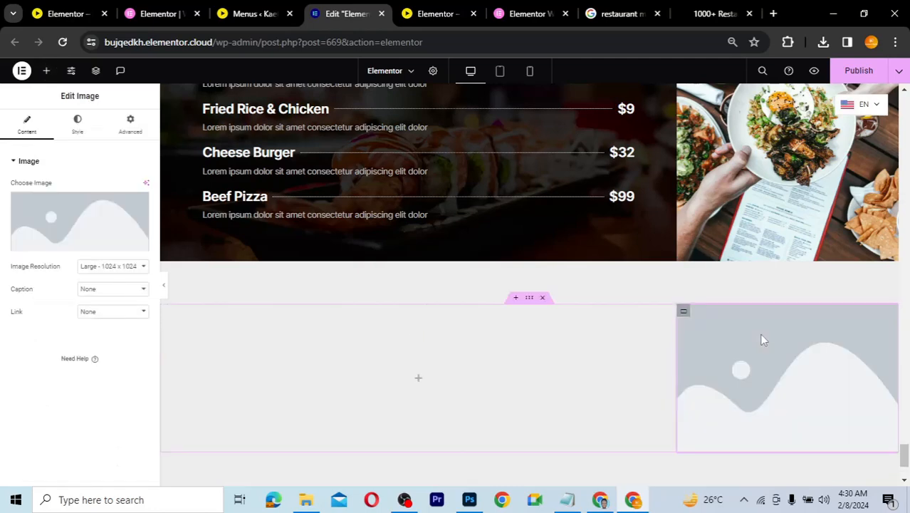
{"action": "left_click", "coordinate": [91, 215]}
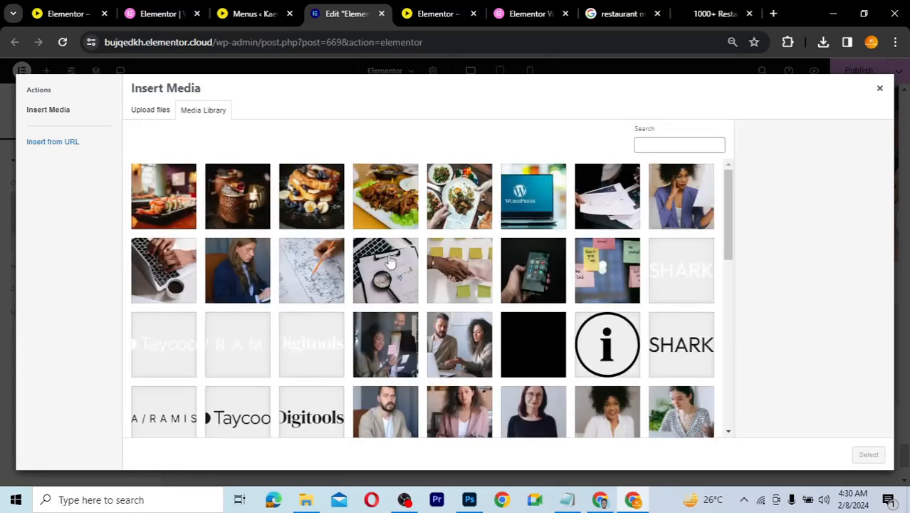
{"action": "left_click", "coordinate": [443, 182]}
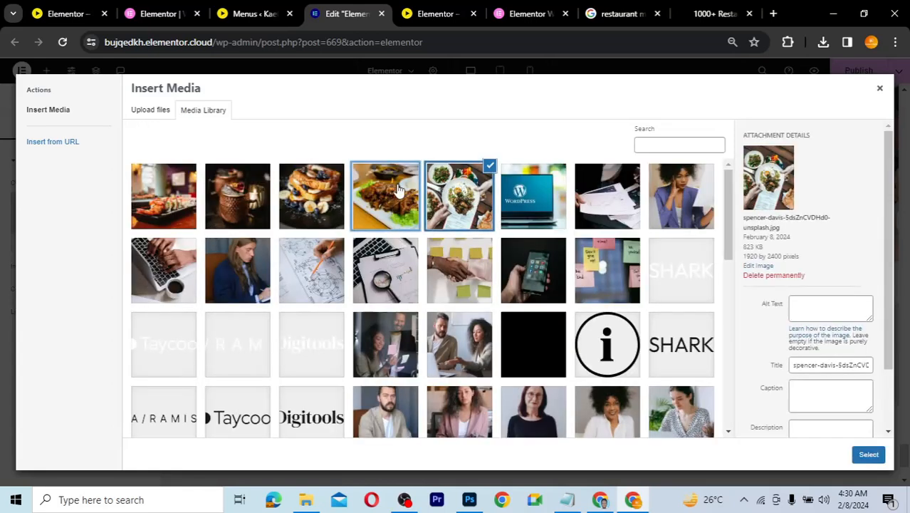
{"action": "left_click", "coordinate": [399, 191]}
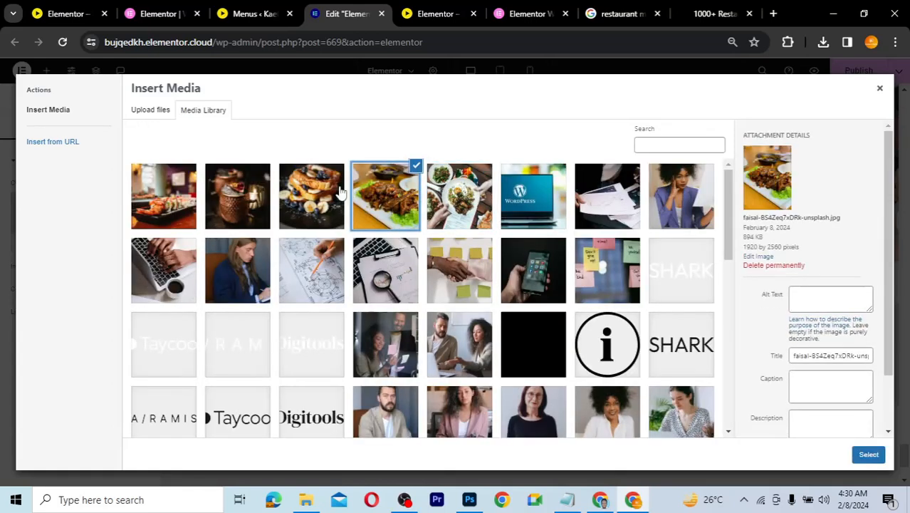
{"action": "left_click", "coordinate": [437, 203]}
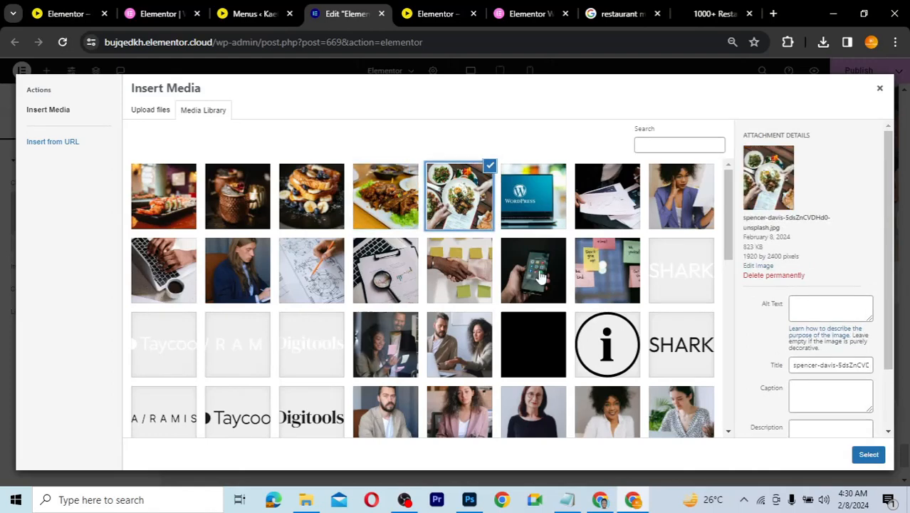
{"action": "left_click", "coordinate": [869, 456]}
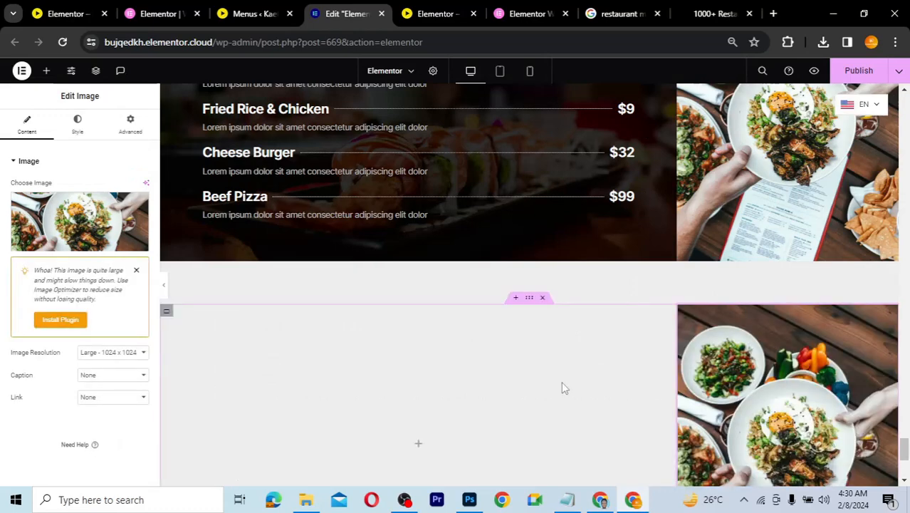
Give the 70% container a Classic background using the sushi platter photo from the media library
{"action": "scroll", "coordinate": [561, 388], "scroll_direction": "down", "scroll_amount": 3}
{"action": "scroll", "coordinate": [562, 388], "scroll_direction": "up", "scroll_amount": 1}
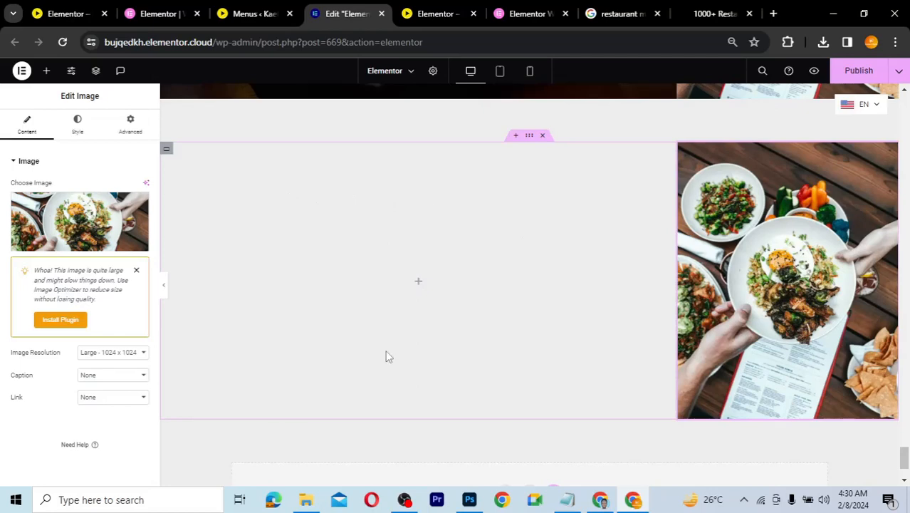
{"action": "left_click", "coordinate": [166, 151]}
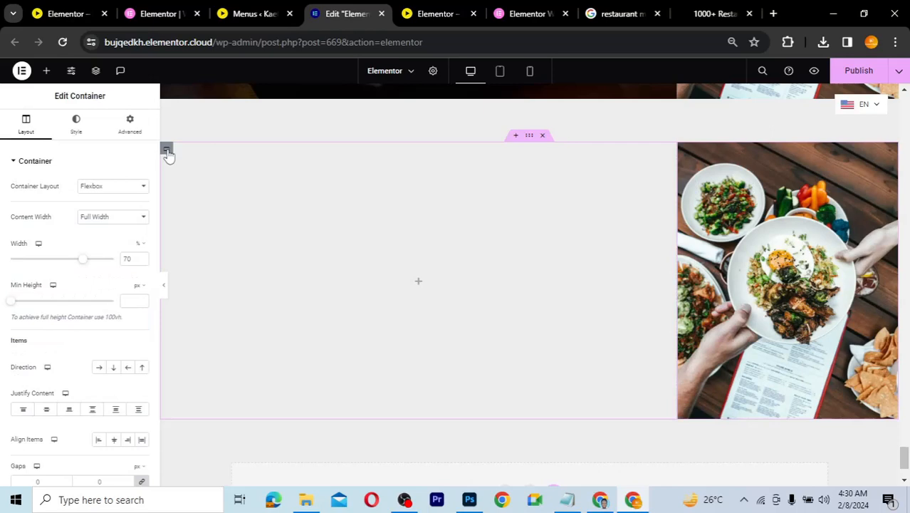
{"action": "left_click", "coordinate": [77, 134]}
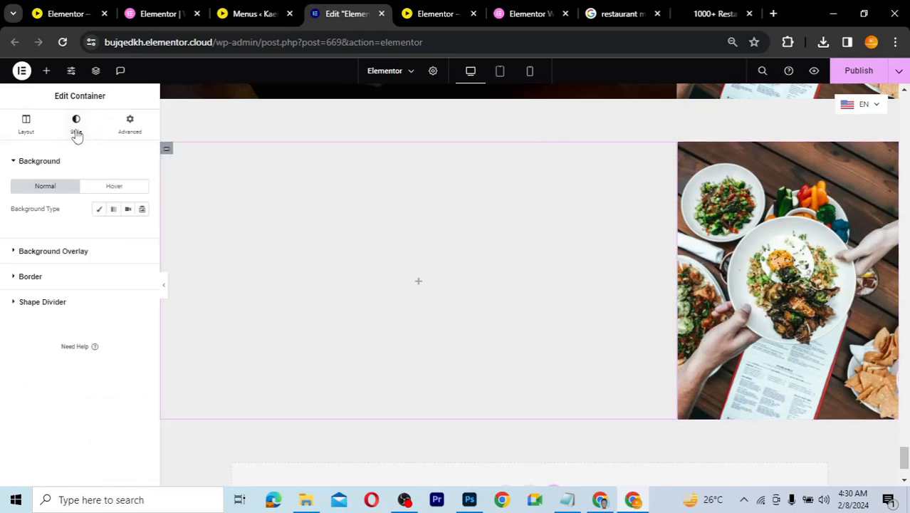
{"action": "left_click", "coordinate": [100, 210]}
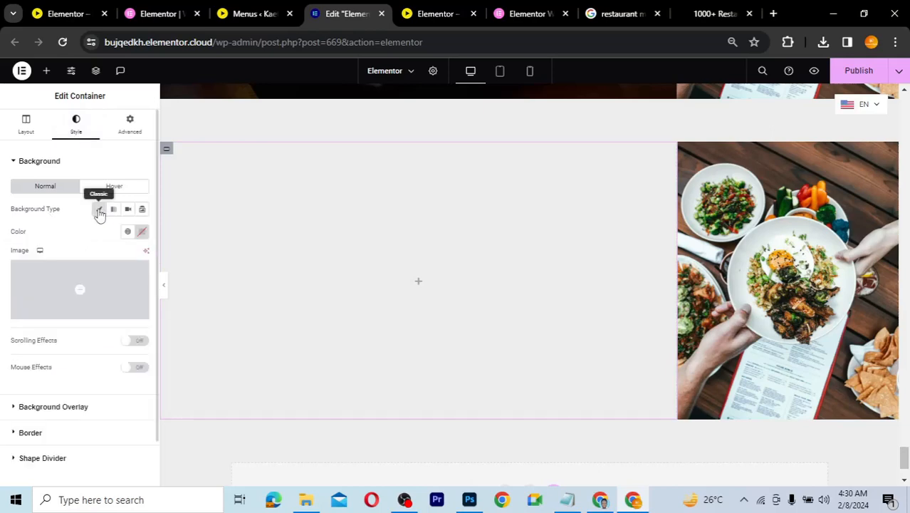
{"action": "left_click", "coordinate": [84, 292]}
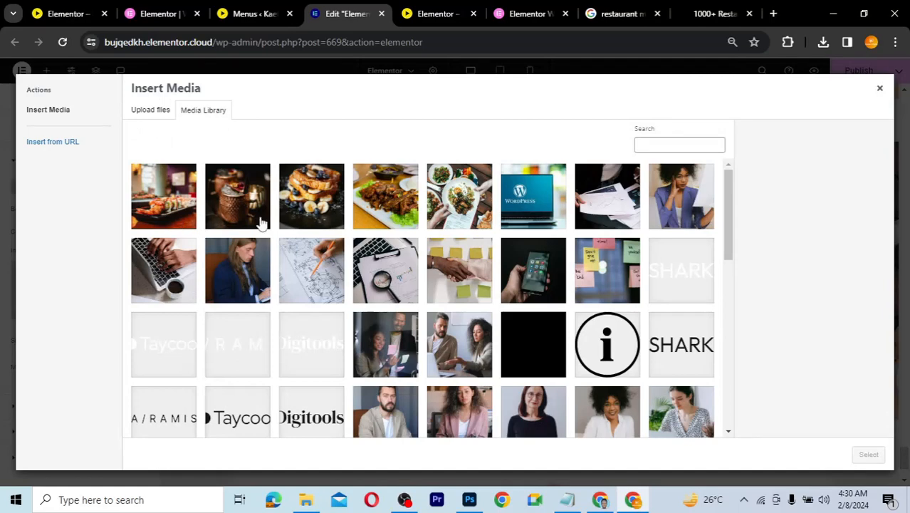
{"action": "left_click", "coordinate": [167, 197]}
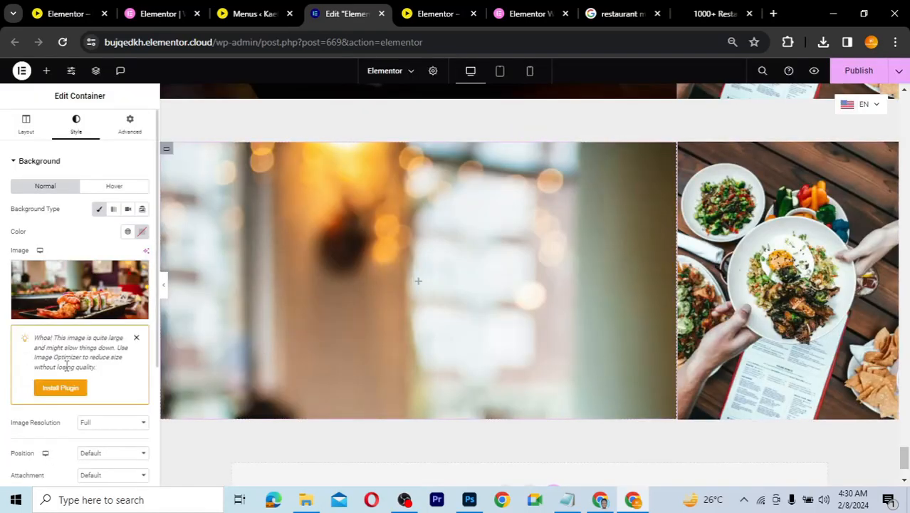
Set the 70% container's background image to Center Center position, No-repeat and Cover display size
{"action": "scroll", "coordinate": [60, 392], "scroll_direction": "down", "scroll_amount": 3}
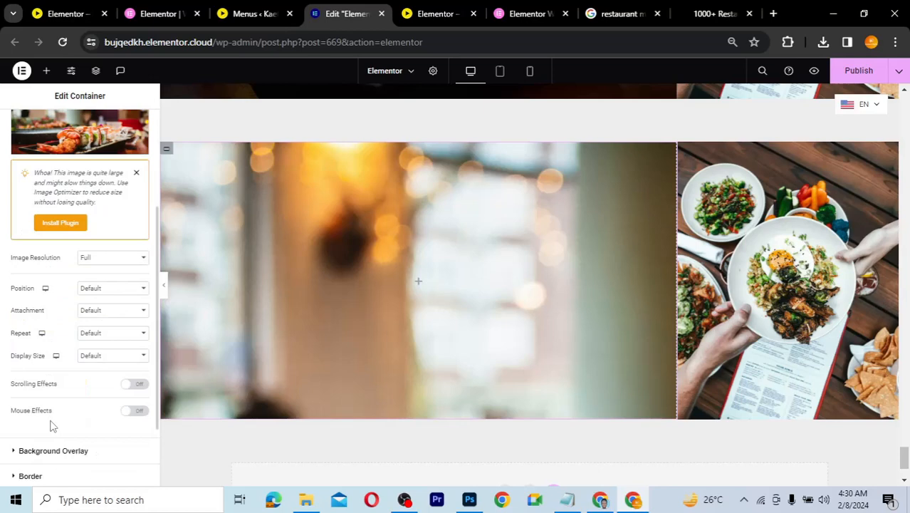
{"action": "left_click", "coordinate": [109, 291]}
{"action": "left_click", "coordinate": [106, 311]}
{"action": "left_click", "coordinate": [103, 333]}
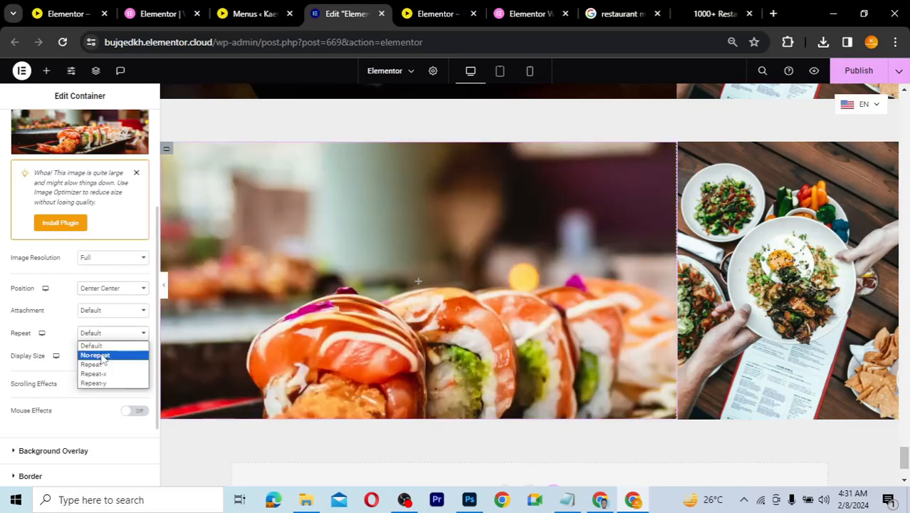
{"action": "left_click", "coordinate": [97, 355]}
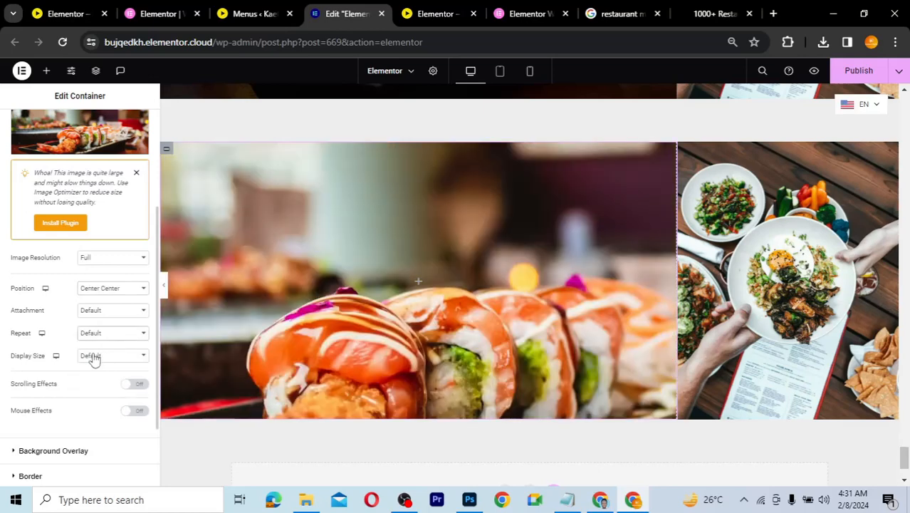
{"action": "left_click", "coordinate": [93, 356]}
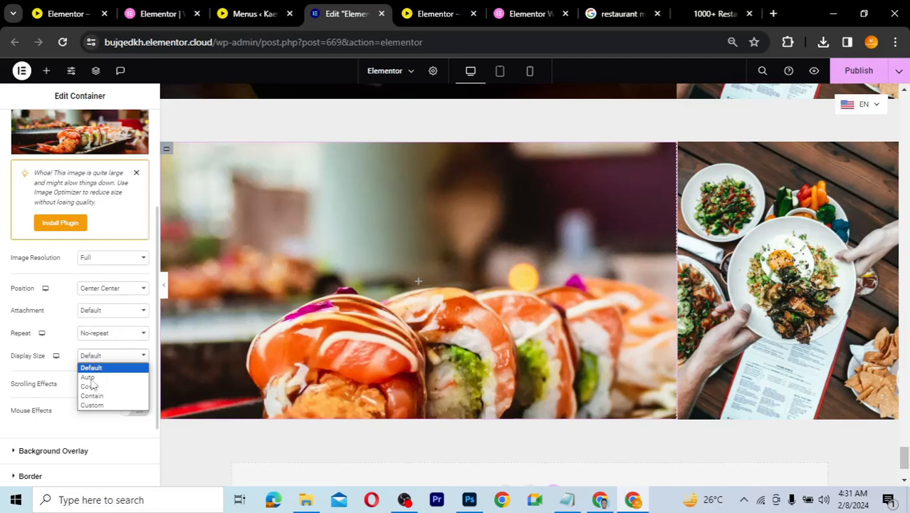
{"action": "left_click", "coordinate": [91, 388]}
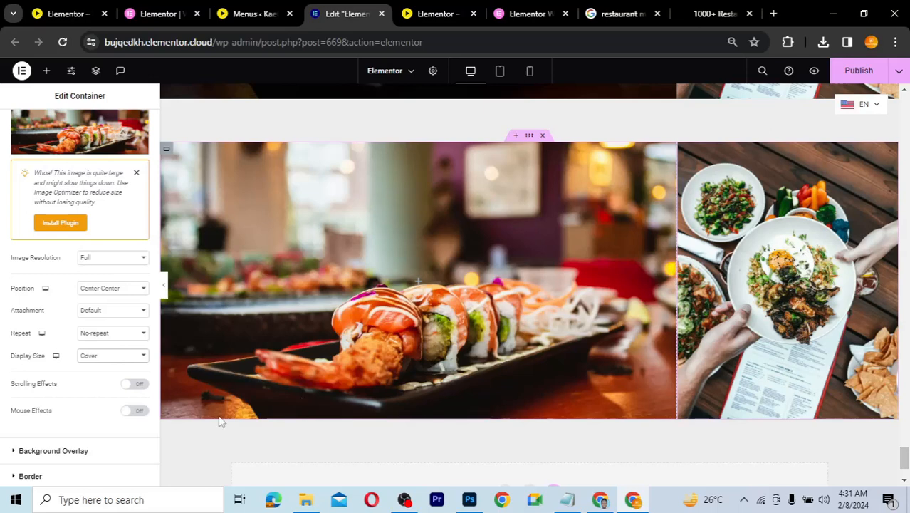
Give the 70% container a Classic background overlay in black #000000 with an opacity of 0.8
{"action": "scroll", "coordinate": [67, 443], "scroll_direction": "down", "scroll_amount": 2}
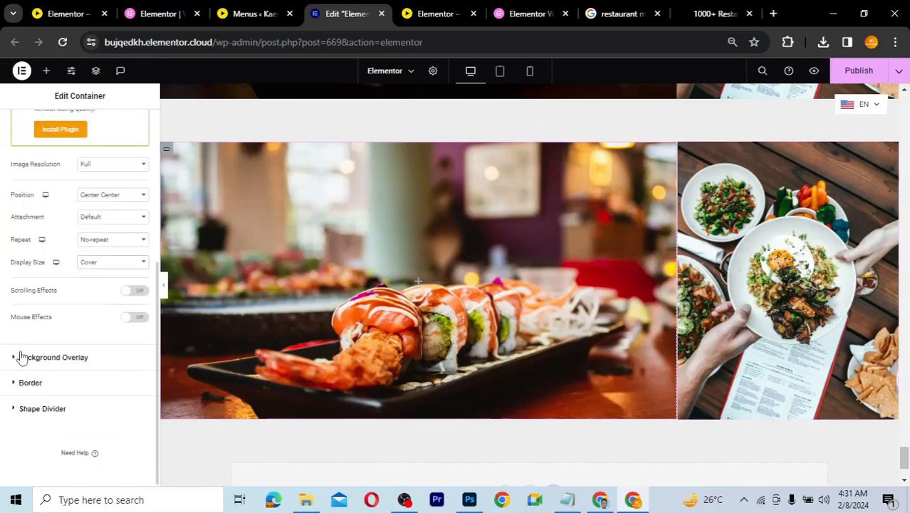
{"action": "left_click", "coordinate": [70, 369]}
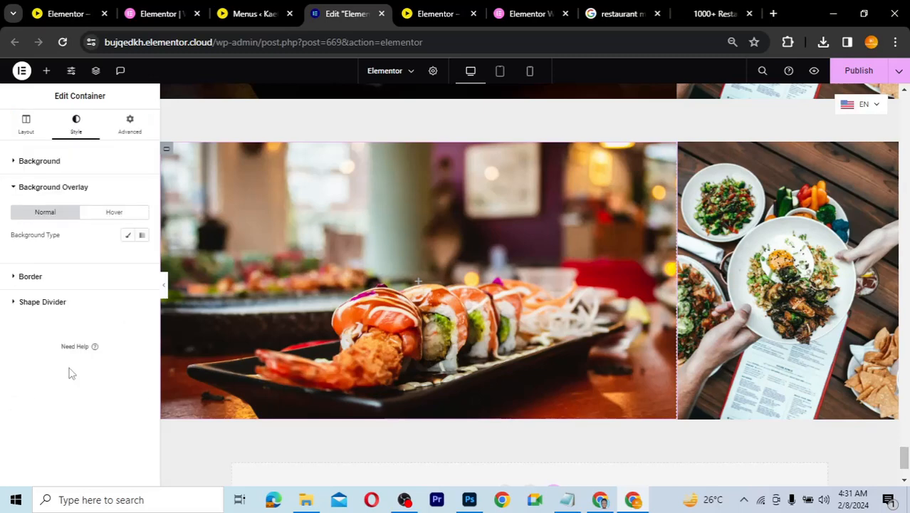
{"action": "left_click", "coordinate": [127, 237]}
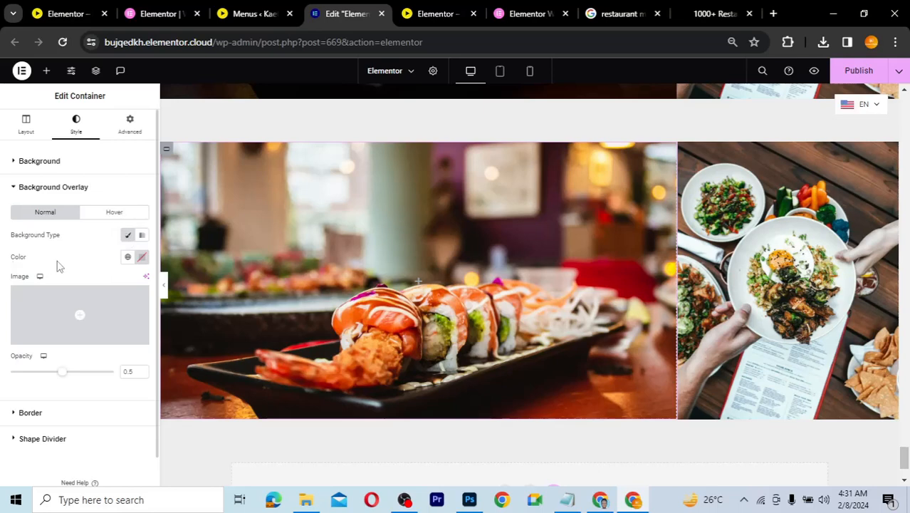
{"action": "left_click", "coordinate": [143, 259]}
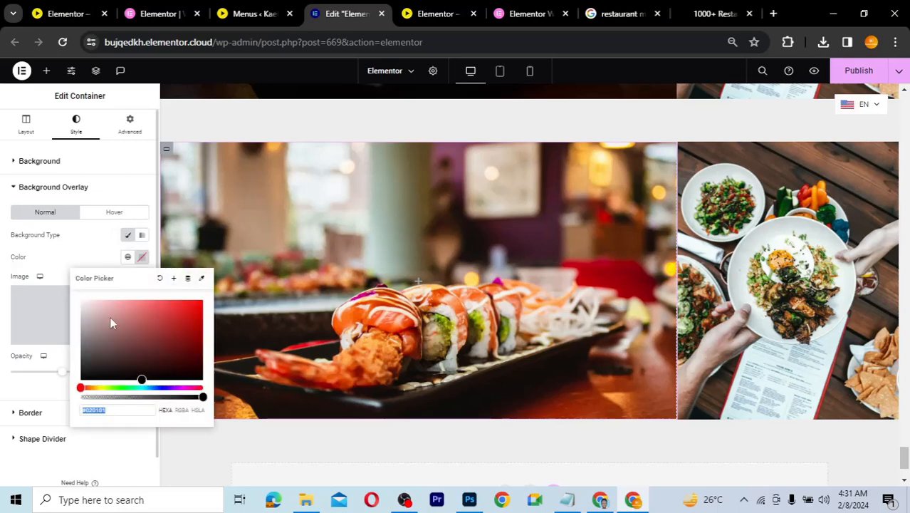
{"action": "left_click_drag", "start_coordinate": [92, 373], "coordinate": [68, 392]}
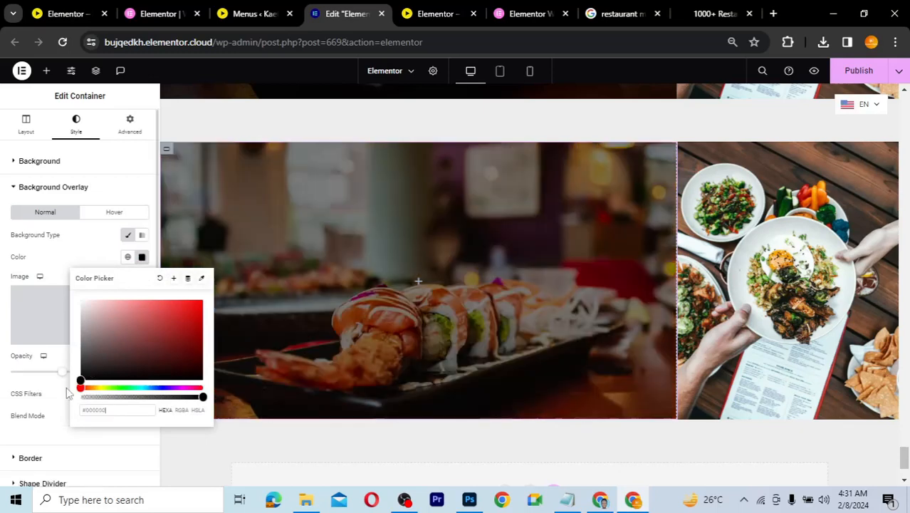
{"action": "left_click", "coordinate": [69, 262]}
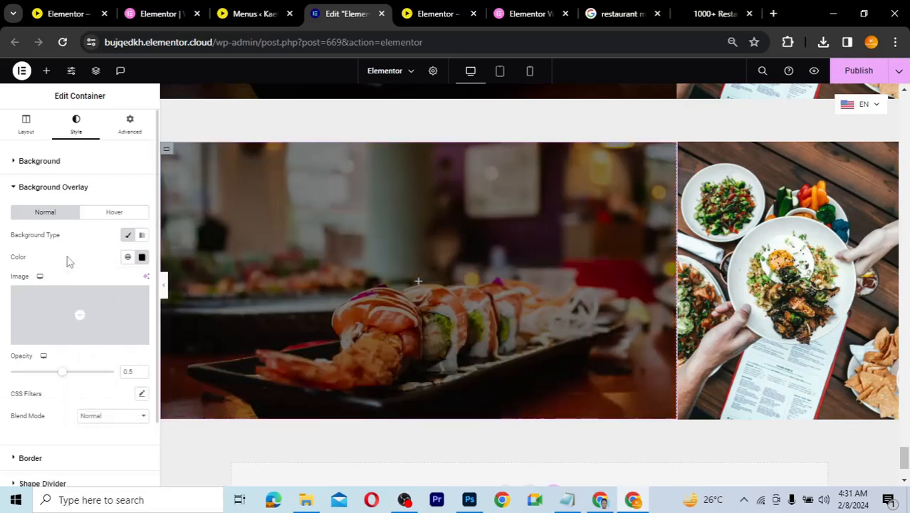
{"action": "left_click", "coordinate": [130, 372]}
{"action": "key", "text": "BackSpace"}
{"action": "type", "text": "8"}
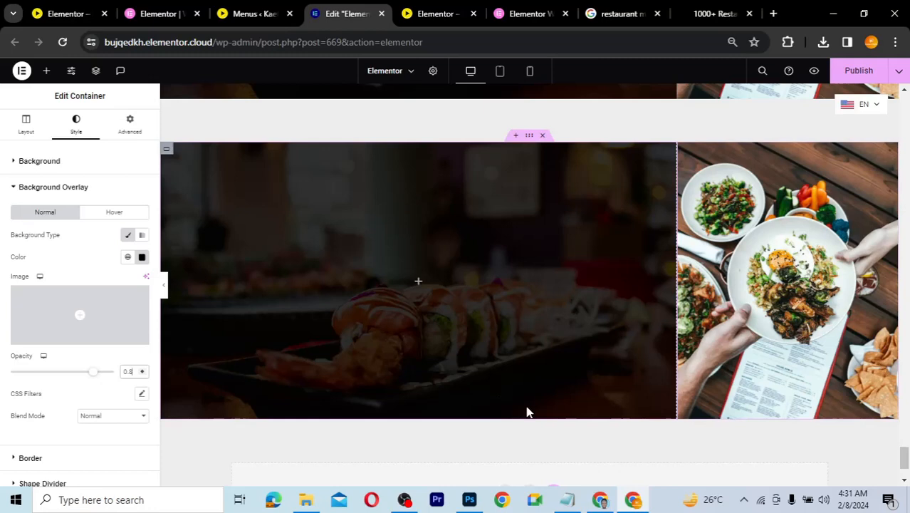
Add a Divider widget inside the 70% container with the sushi background
{"action": "scroll", "coordinate": [540, 324], "scroll_direction": "up", "scroll_amount": 1}
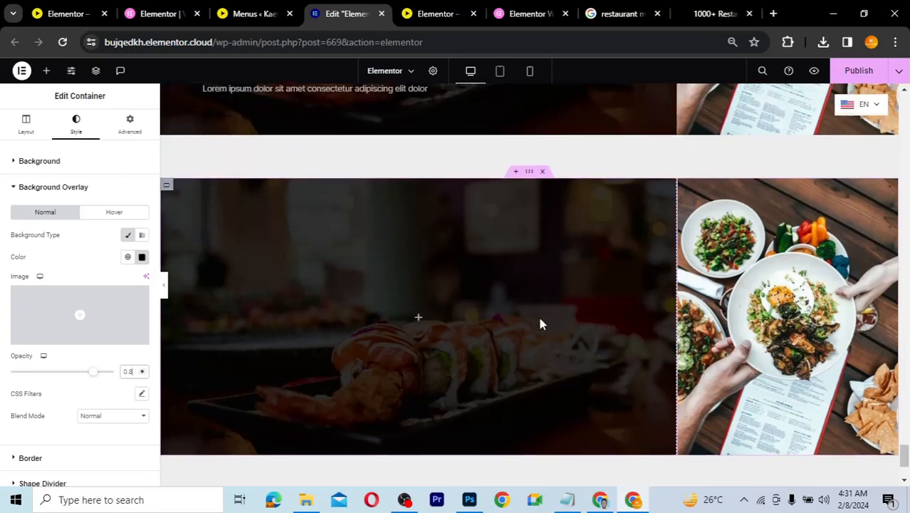
{"action": "scroll", "coordinate": [540, 324], "scroll_direction": "up", "scroll_amount": 3}
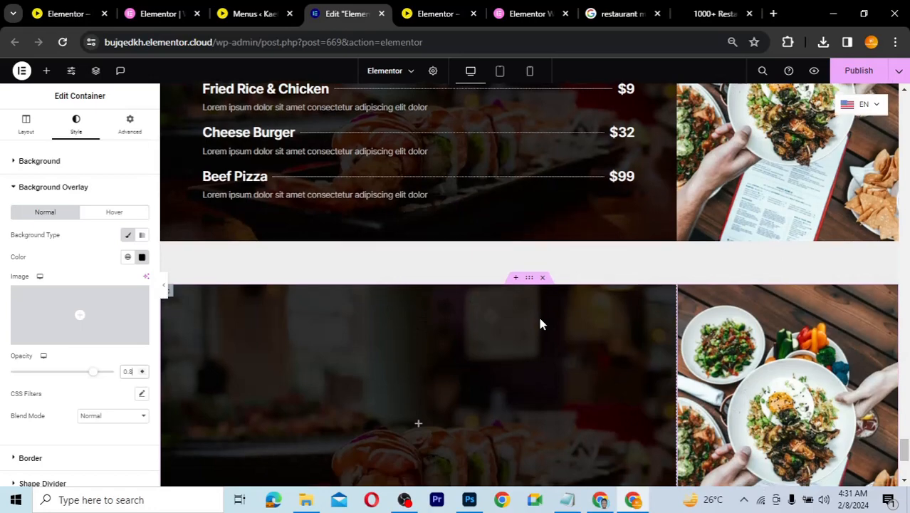
{"action": "scroll", "coordinate": [540, 325], "scroll_direction": "up", "scroll_amount": 3}
{"action": "scroll", "coordinate": [539, 324], "scroll_direction": "down", "scroll_amount": 5}
{"action": "scroll", "coordinate": [539, 325], "scroll_direction": "down", "scroll_amount": 3}
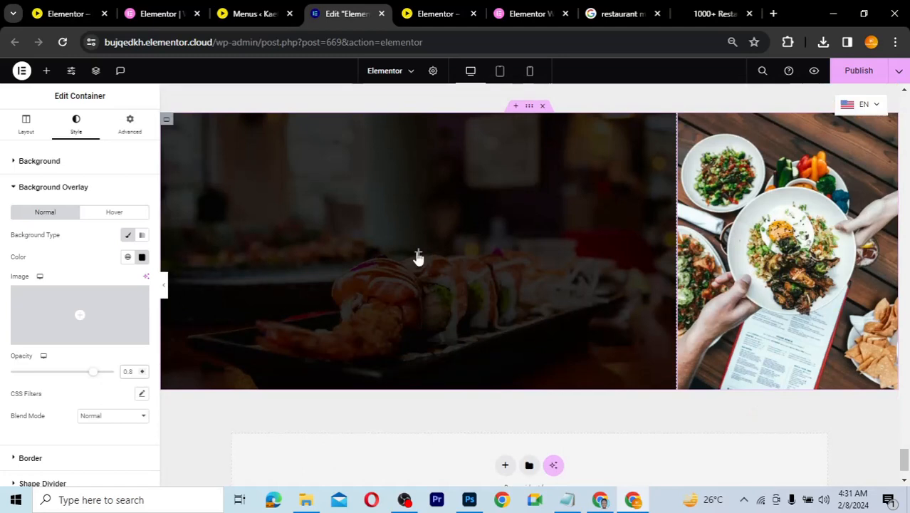
{"action": "left_click", "coordinate": [418, 258]}
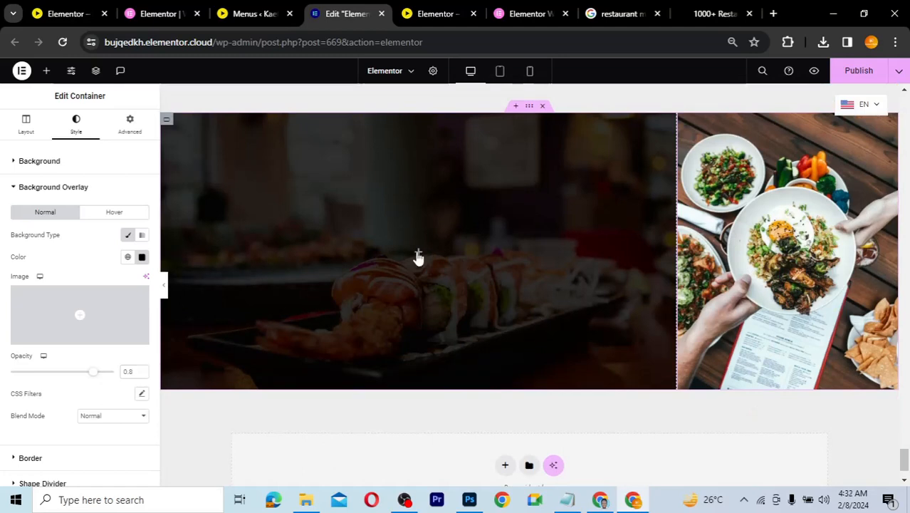
{"action": "left_click", "coordinate": [419, 256]}
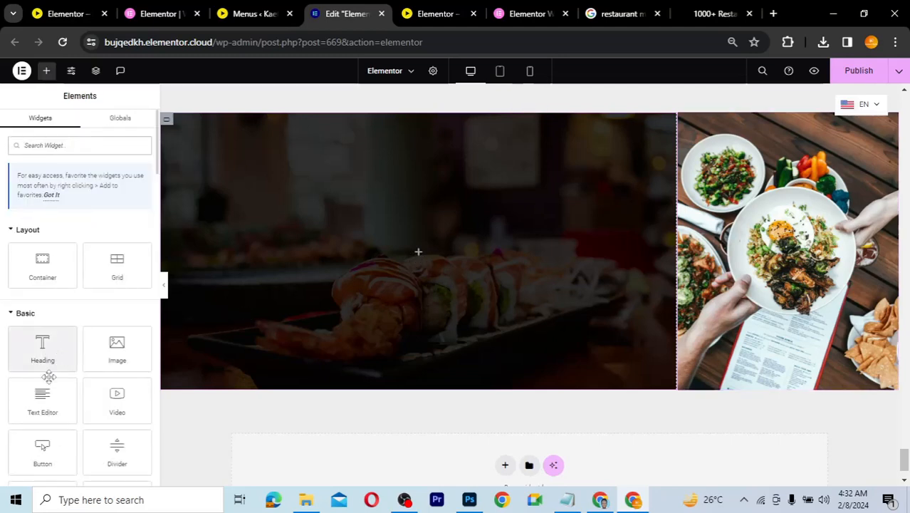
{"action": "scroll", "coordinate": [57, 406], "scroll_direction": "down", "scroll_amount": 1}
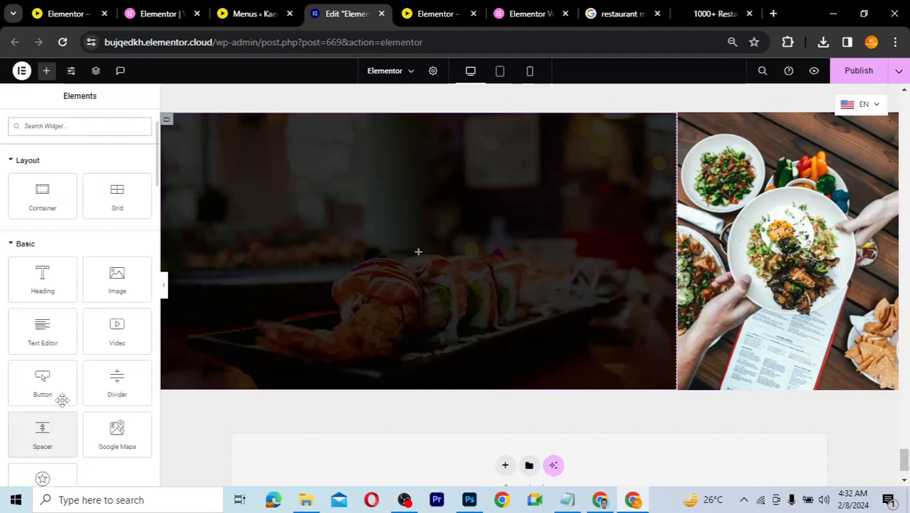
{"action": "left_click_drag", "start_coordinate": [116, 388], "coordinate": [435, 260]}
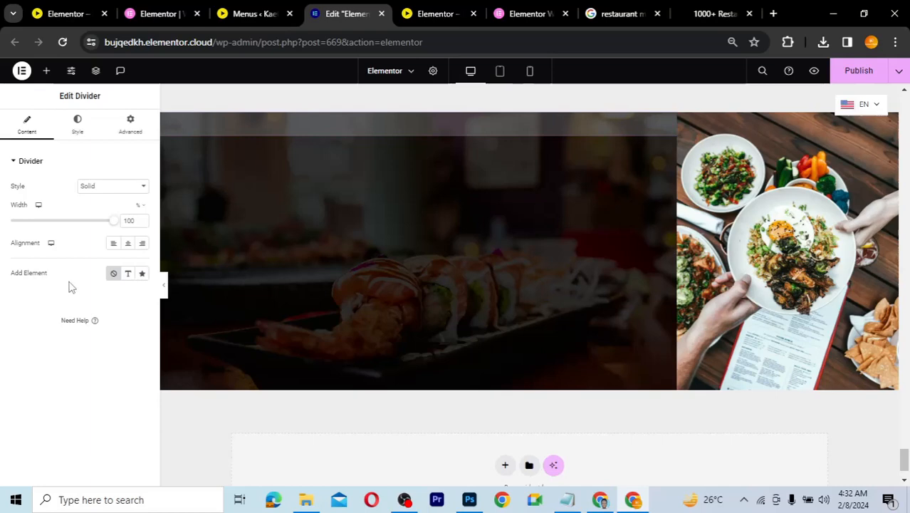
Add a text element to the divider reading "FOOD MENU"
{"action": "left_click", "coordinate": [129, 276]}
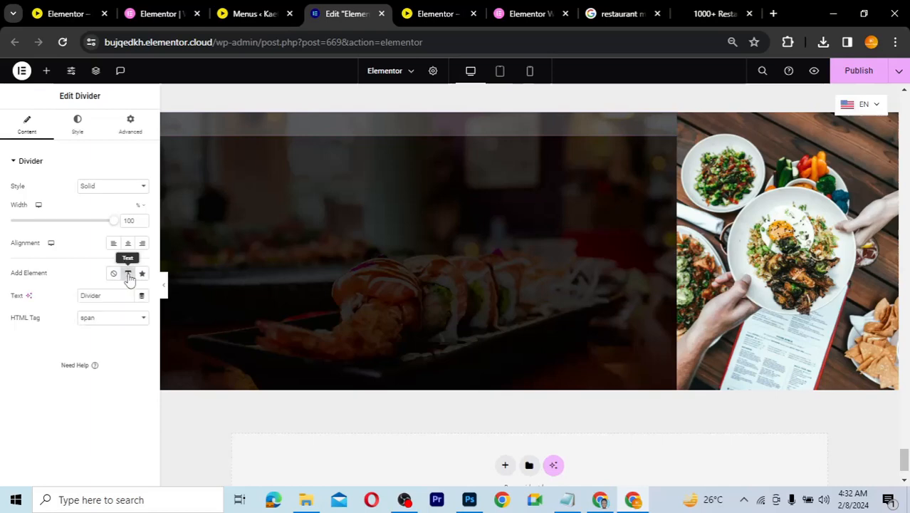
{"action": "left_click_drag", "start_coordinate": [106, 297], "coordinate": [67, 300]}
{"action": "type", "text": "FOOD MENU"}
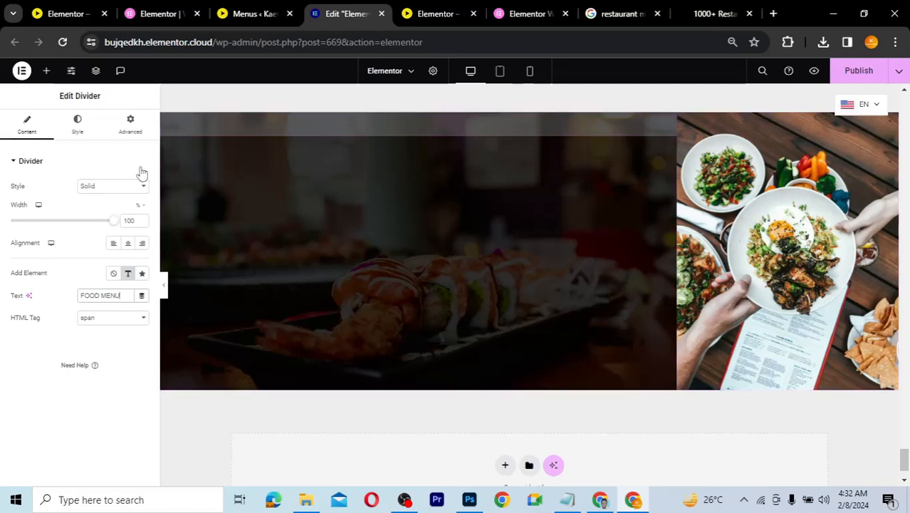
Set the divider line's colour to the global Theme Accent yellow and its weight to 3.2 px
{"action": "left_click", "coordinate": [79, 136]}
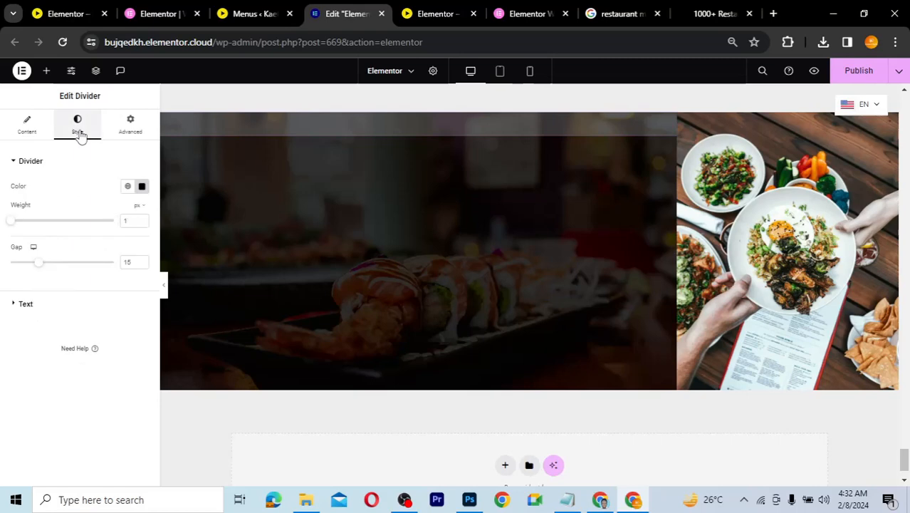
{"action": "left_click", "coordinate": [143, 188]}
{"action": "left_click", "coordinate": [129, 187]}
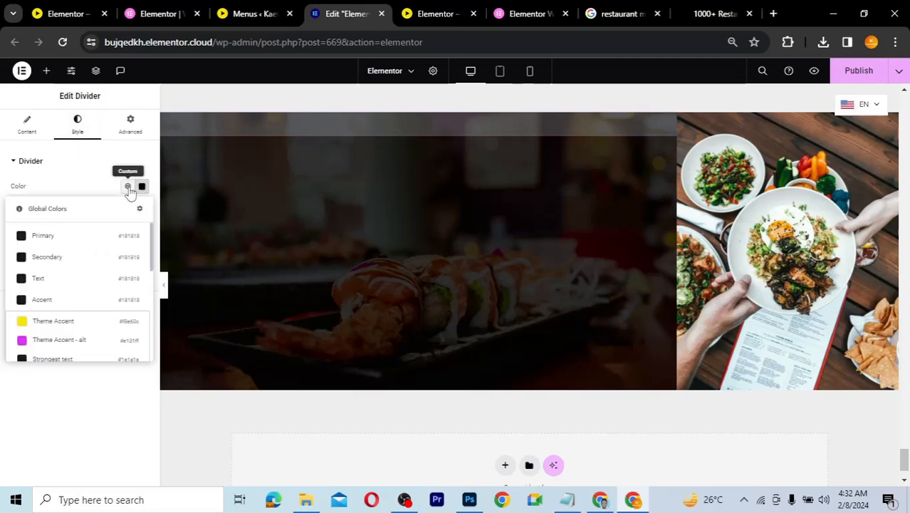
{"action": "left_click", "coordinate": [57, 322]}
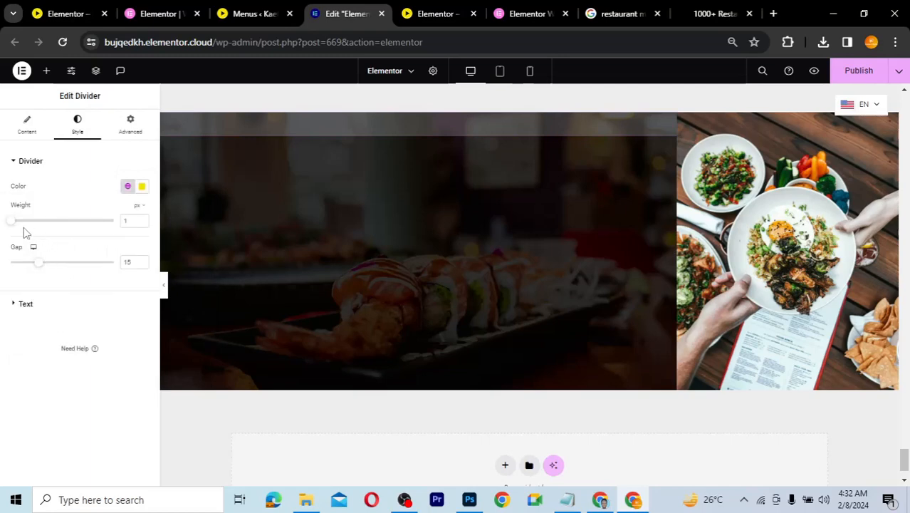
{"action": "left_click_drag", "start_coordinate": [12, 223], "coordinate": [36, 226]}
{"action": "left_click", "coordinate": [38, 226]}
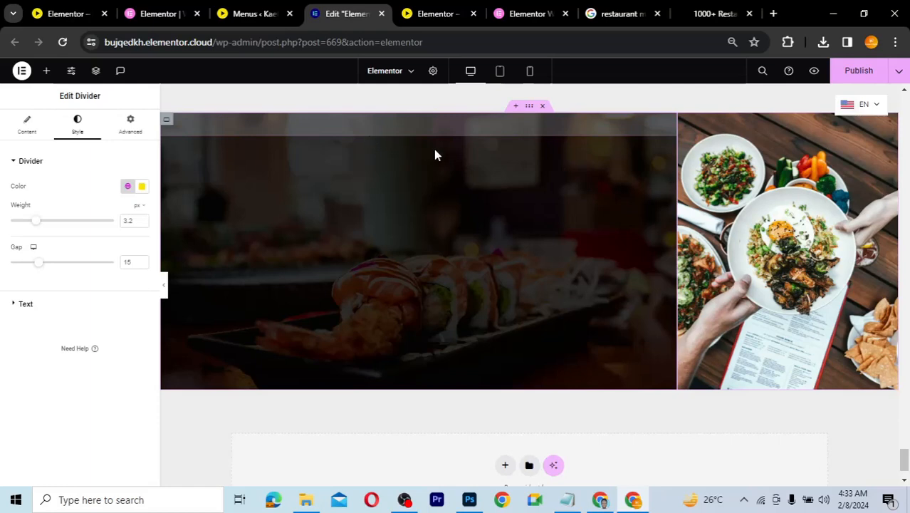
Publish the page, reload the editor and return to the new food menu section near the page's end
{"action": "left_click", "coordinate": [840, 78]}
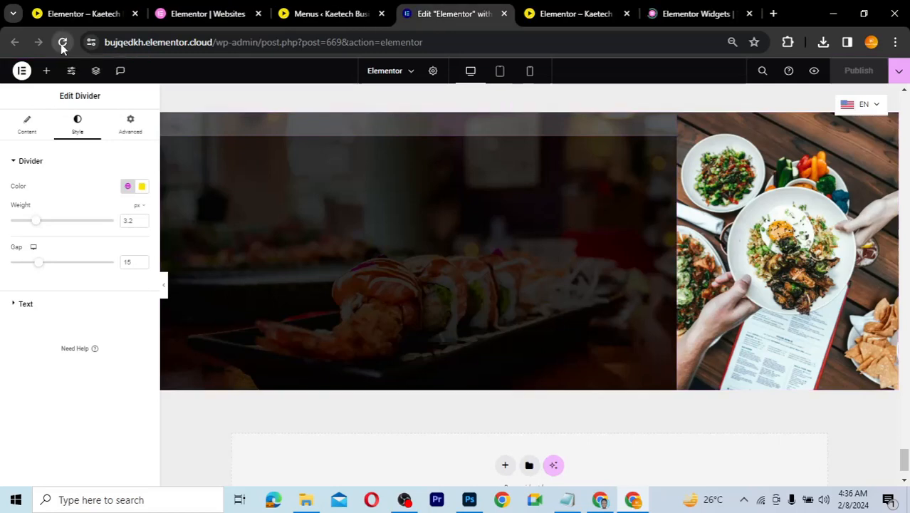
{"action": "left_click", "coordinate": [63, 43]}
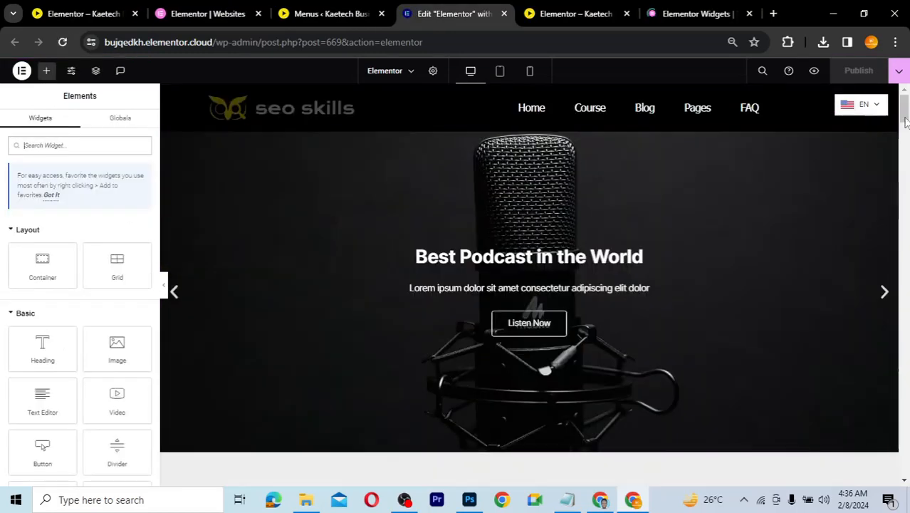
{"action": "left_click", "coordinate": [905, 390]}
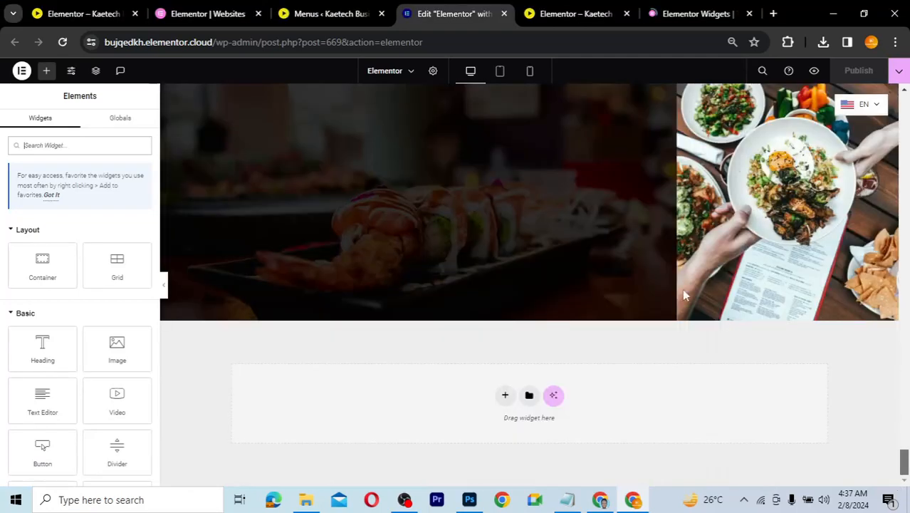
{"action": "scroll", "coordinate": [682, 288], "scroll_direction": "up", "scroll_amount": 2}
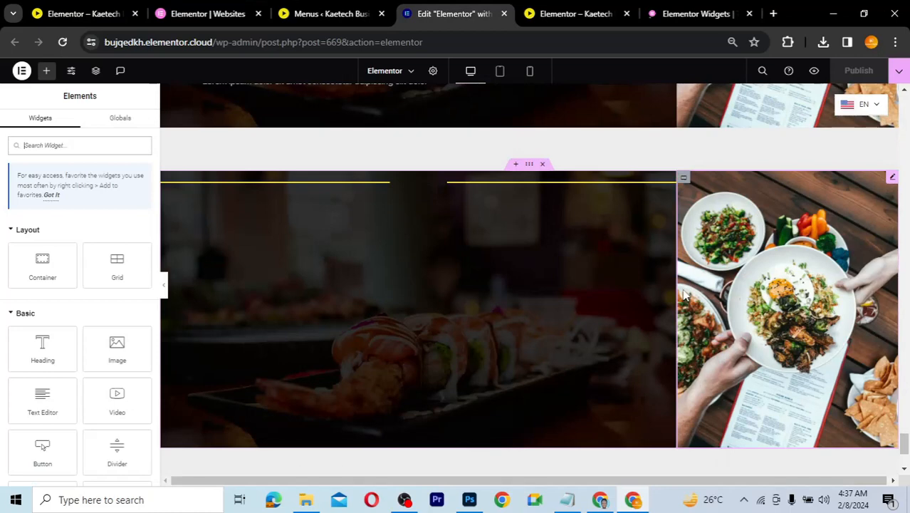
{"action": "scroll", "coordinate": [682, 292], "scroll_direction": "up", "scroll_amount": 1}
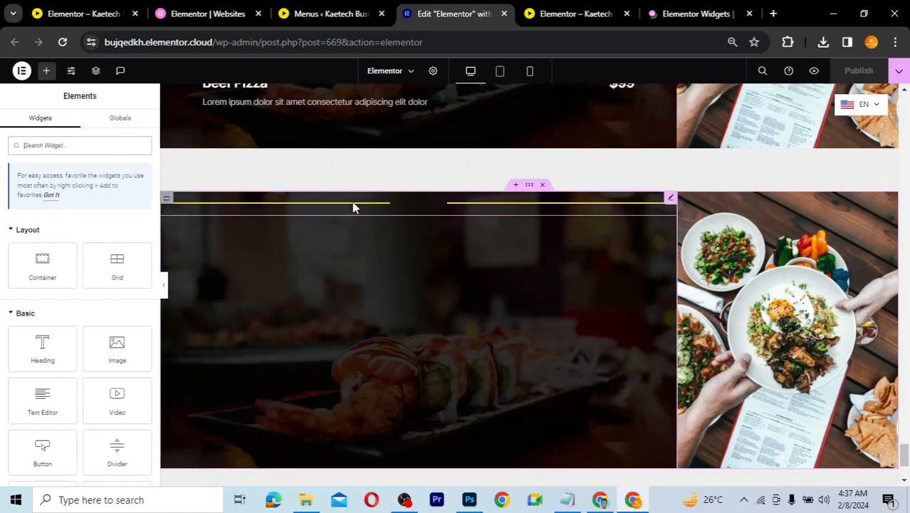
Set the divider's "FOOD MENU" text colour to the global Theme Accent yellow
{"action": "left_click", "coordinate": [670, 200]}
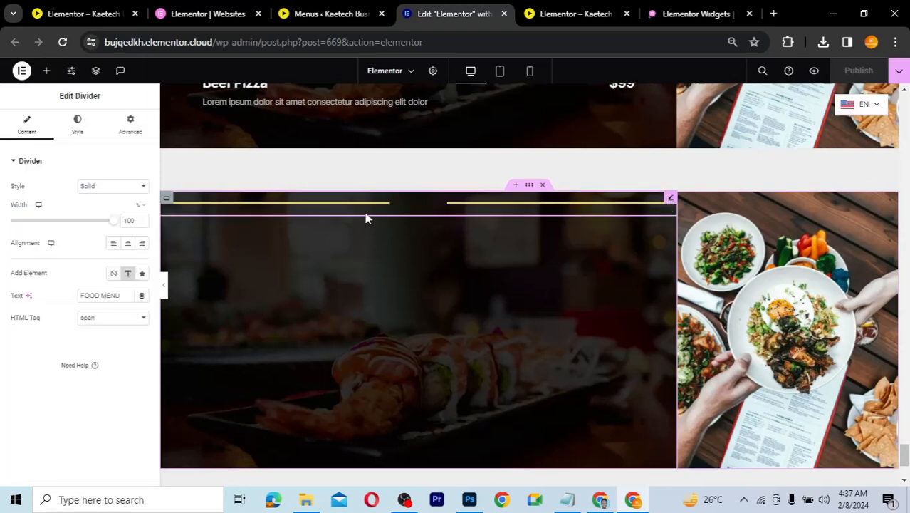
{"action": "left_click", "coordinate": [80, 130]}
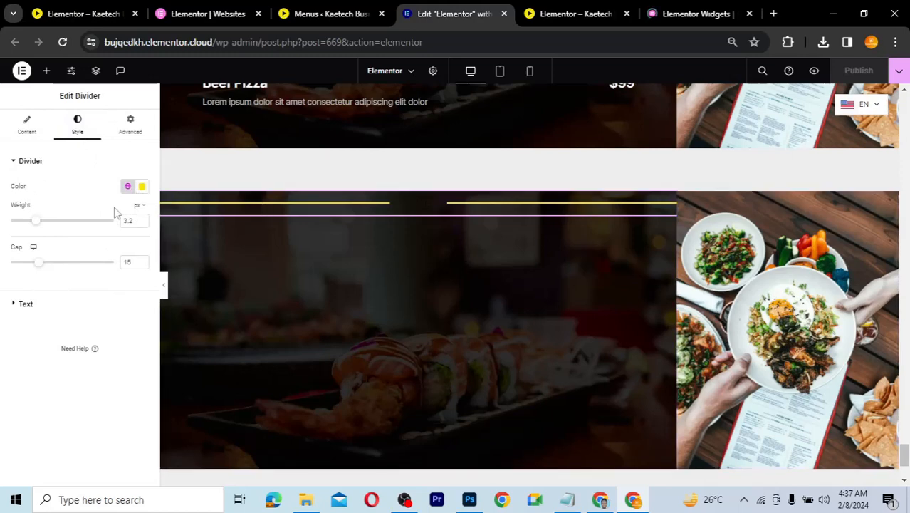
{"action": "left_click", "coordinate": [52, 309]}
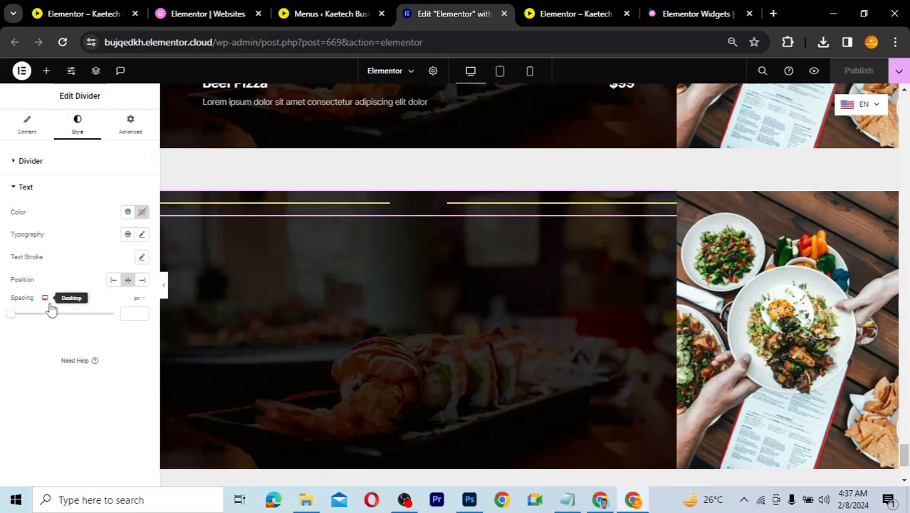
{"action": "left_click", "coordinate": [127, 211]}
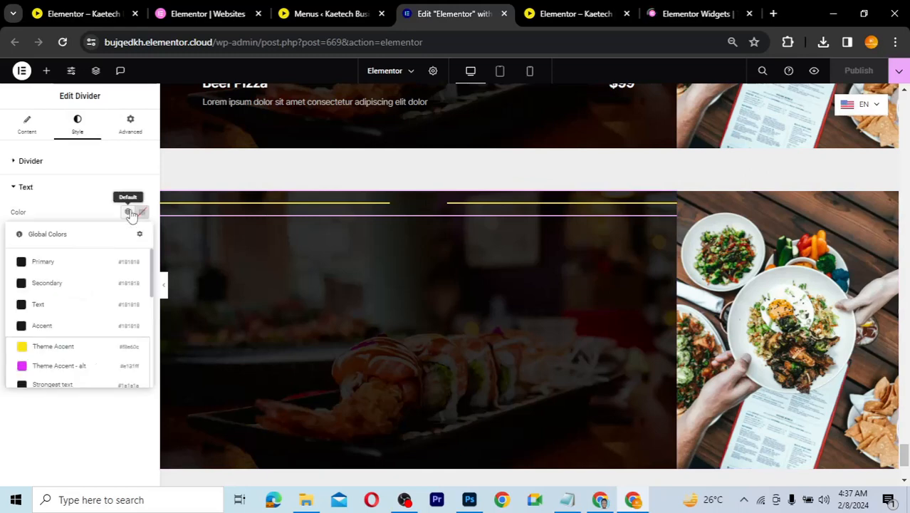
{"action": "left_click", "coordinate": [54, 347]}
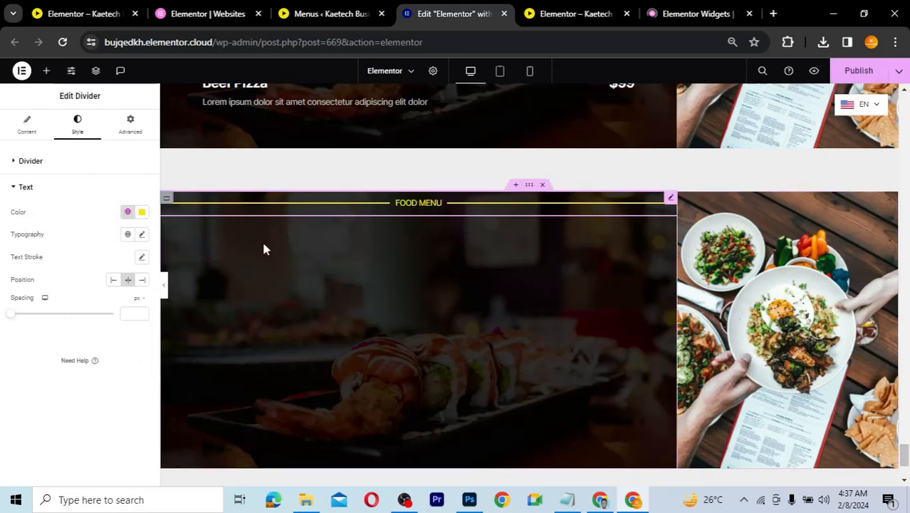
Set the divider's "FOOD MENU" text size to 65 px
{"action": "left_click", "coordinate": [141, 235]}
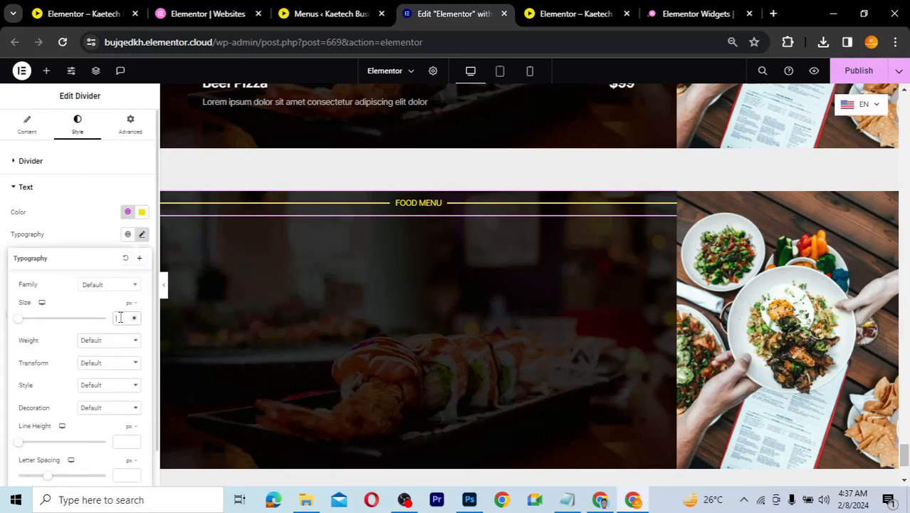
{"action": "left_click", "coordinate": [119, 317]}
{"action": "type", "text": "65"}
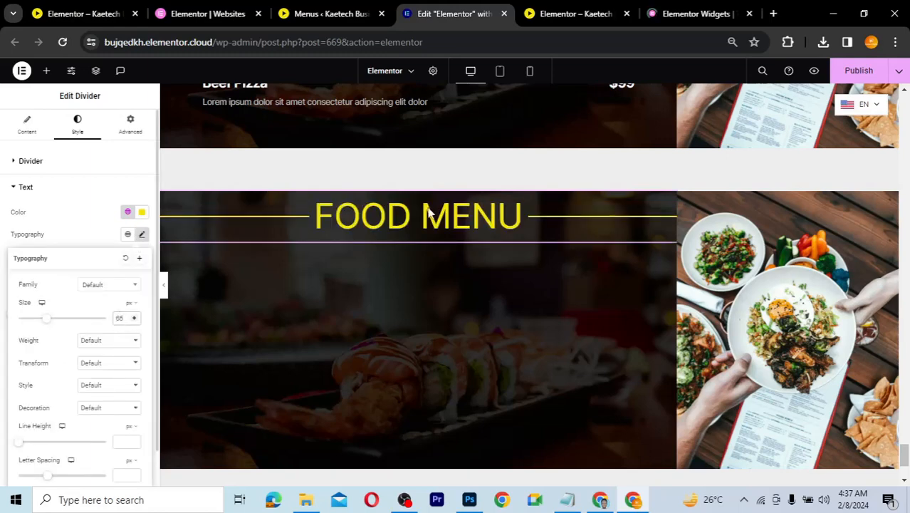
{"action": "left_click", "coordinate": [84, 241]}
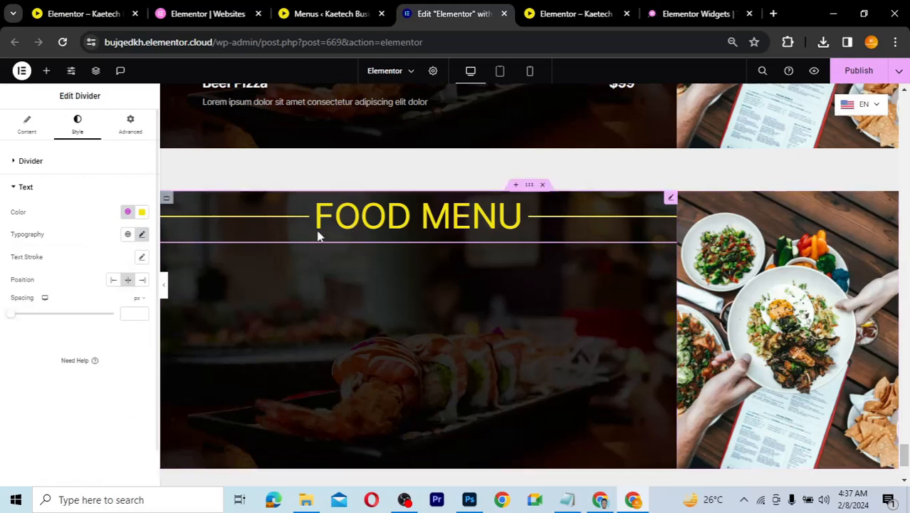
Position the "FOOD MENU" text at the left end of the divider line and compare it with the finished menu section above
{"action": "left_click", "coordinate": [114, 280]}
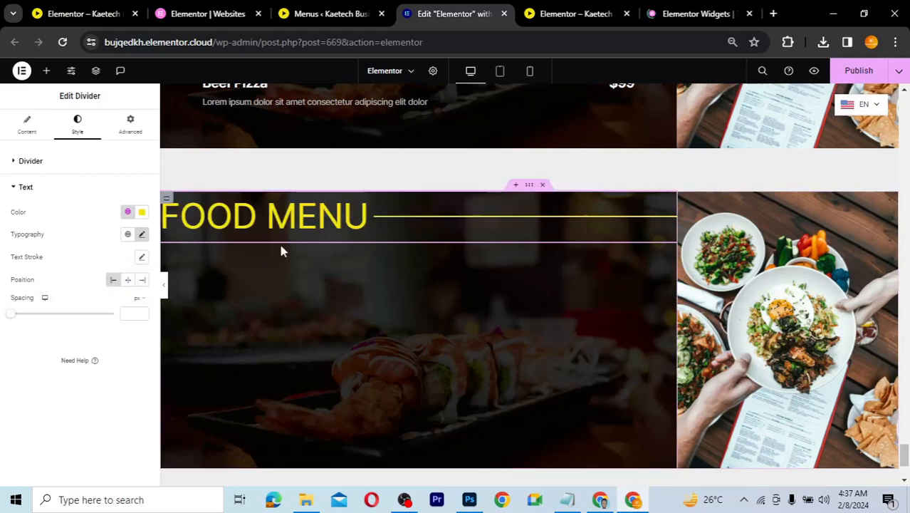
{"action": "scroll", "coordinate": [412, 222], "scroll_direction": "up", "scroll_amount": 3}
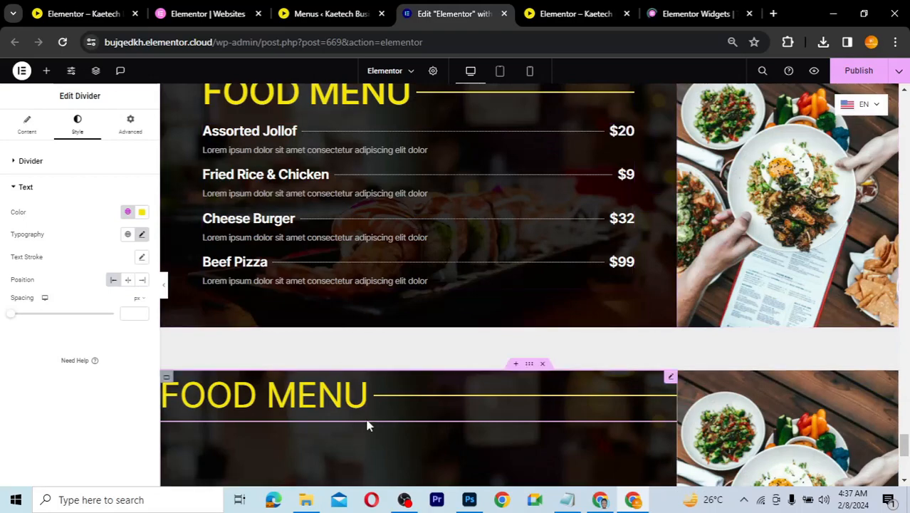
{"action": "scroll", "coordinate": [367, 425], "scroll_direction": "down", "scroll_amount": 3}
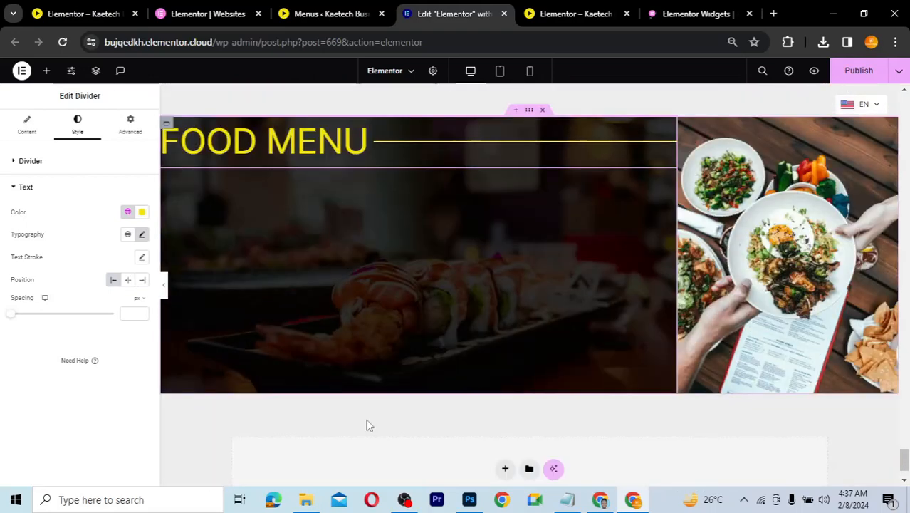
{"action": "scroll", "coordinate": [376, 233], "scroll_direction": "up", "scroll_amount": 1}
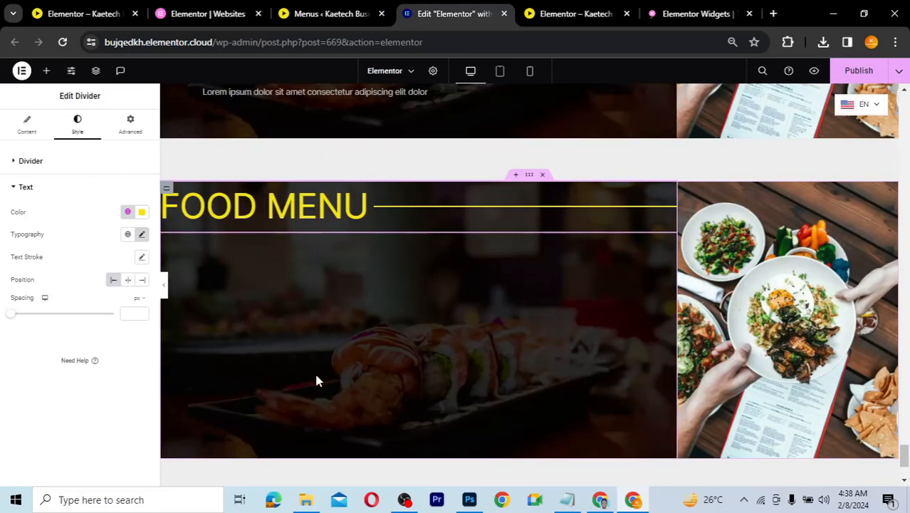
{"action": "left_click_drag", "start_coordinate": [63, 293], "coordinate": [60, 194]}
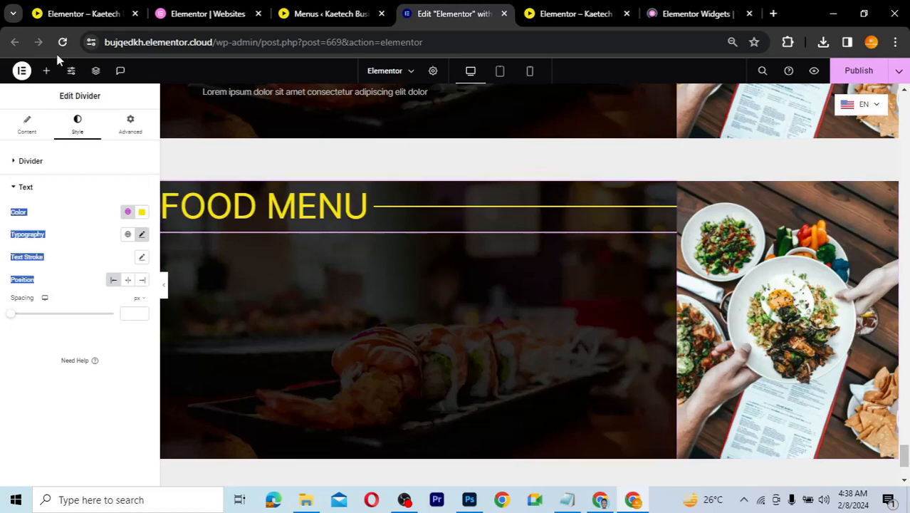
Add a Price List widget directly below the FOOD MENU divider in the dark container
{"action": "left_click", "coordinate": [47, 72]}
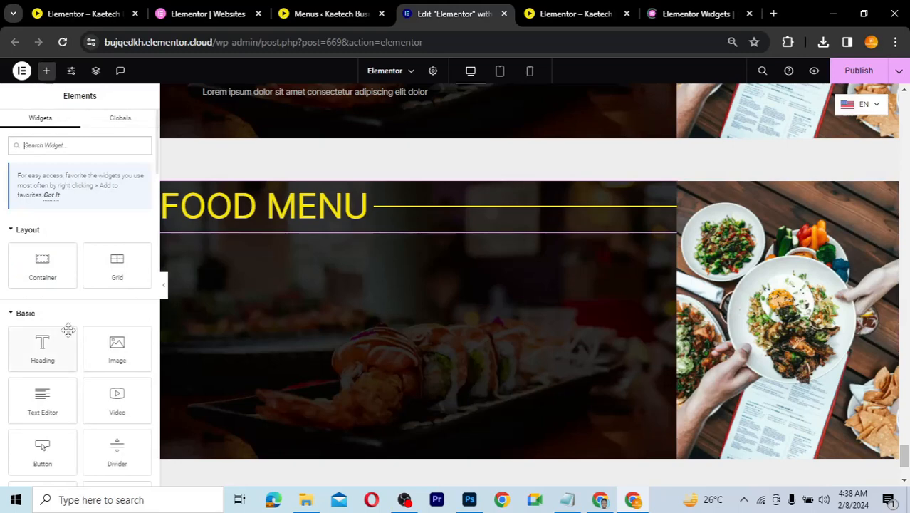
{"action": "scroll", "coordinate": [68, 329], "scroll_direction": "down", "scroll_amount": 4}
{"action": "scroll", "coordinate": [68, 329], "scroll_direction": "down", "scroll_amount": 2}
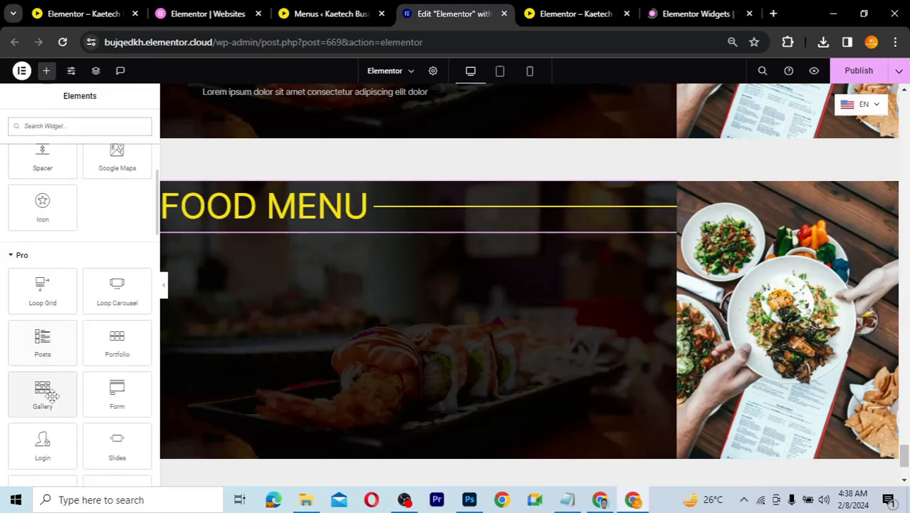
{"action": "scroll", "coordinate": [51, 392], "scroll_direction": "down", "scroll_amount": 3}
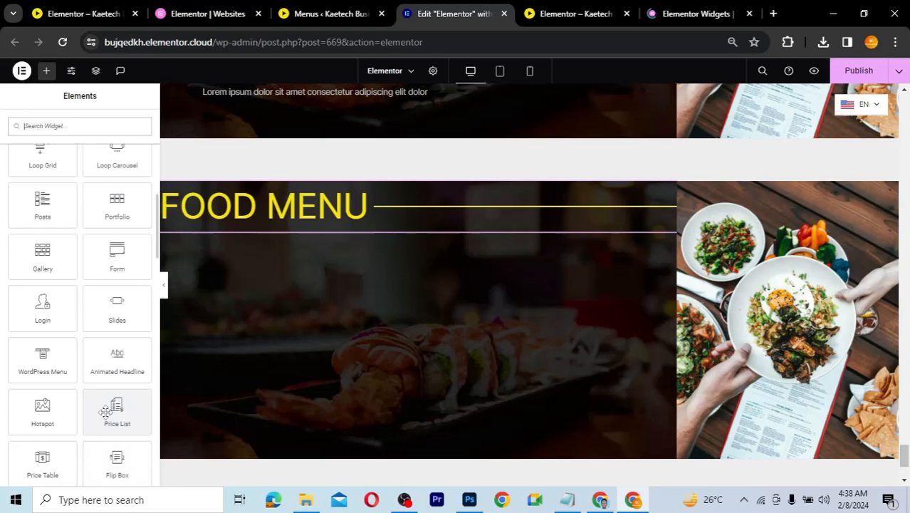
{"action": "left_click_drag", "start_coordinate": [113, 408], "coordinate": [297, 231]}
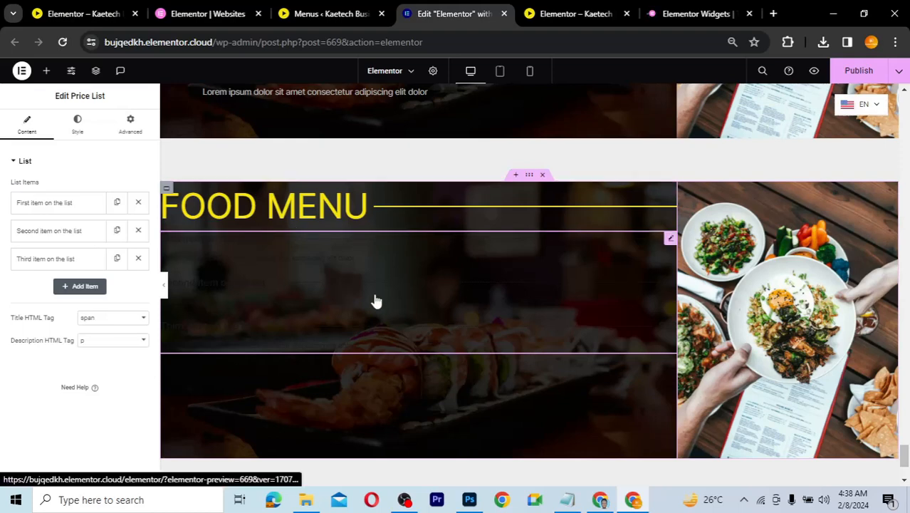
Set the price list's title and price colours to white
{"action": "left_click", "coordinate": [80, 125]}
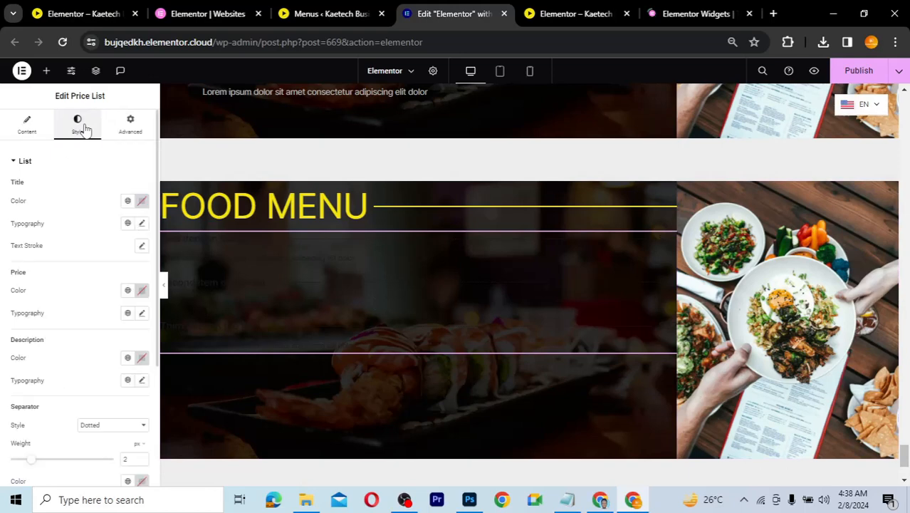
{"action": "left_click", "coordinate": [142, 201]}
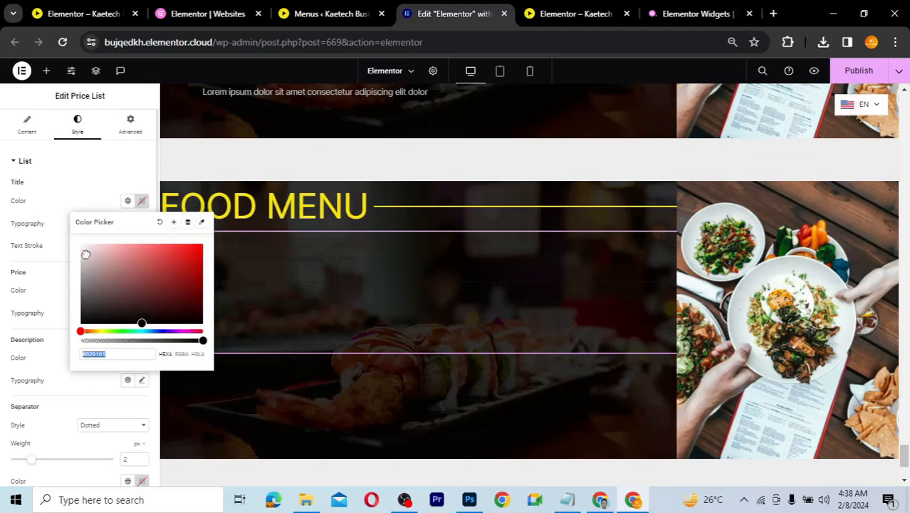
{"action": "left_click_drag", "start_coordinate": [85, 254], "coordinate": [74, 238]}
{"action": "left_click", "coordinate": [60, 207]}
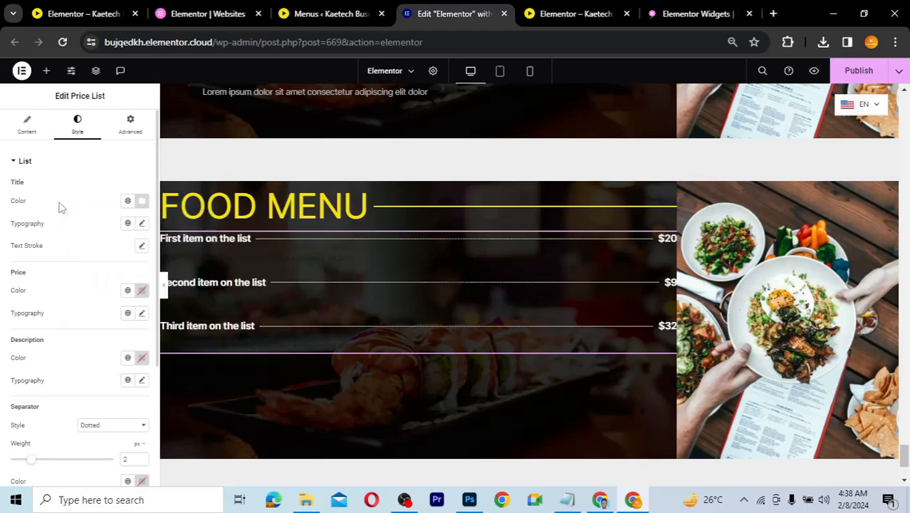
{"action": "left_click", "coordinate": [142, 291]}
{"action": "mouse_move", "coordinate": [102, 331]}
{"action": "left_mouse_down"}
{"action": "mouse_move", "coordinate": [85, 338]}
{"action": "mouse_move", "coordinate": [70, 322]}
{"action": "left_mouse_up"}
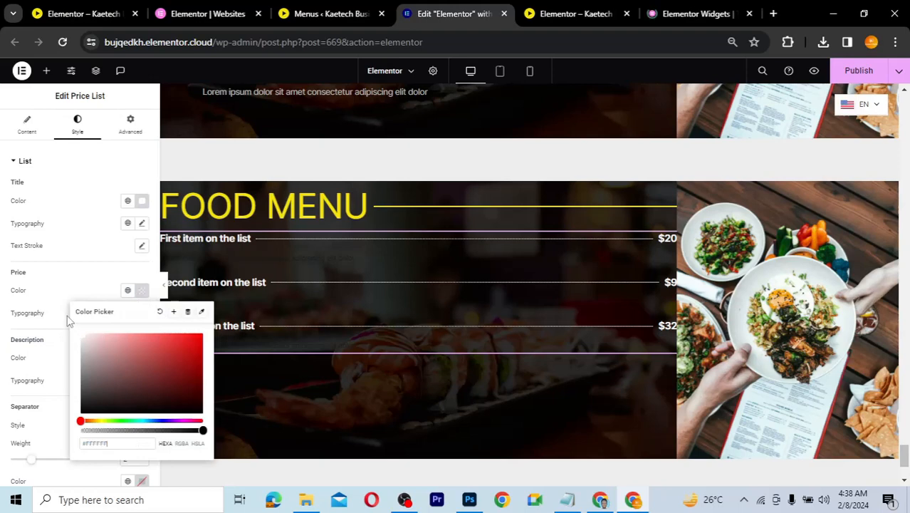
{"action": "left_click", "coordinate": [81, 266]}
Set the price list's description colour to light grey #D0D0D0 and its separator colour to #C8C7C7
{"action": "scroll", "coordinate": [82, 268], "scroll_direction": "down", "scroll_amount": 3}
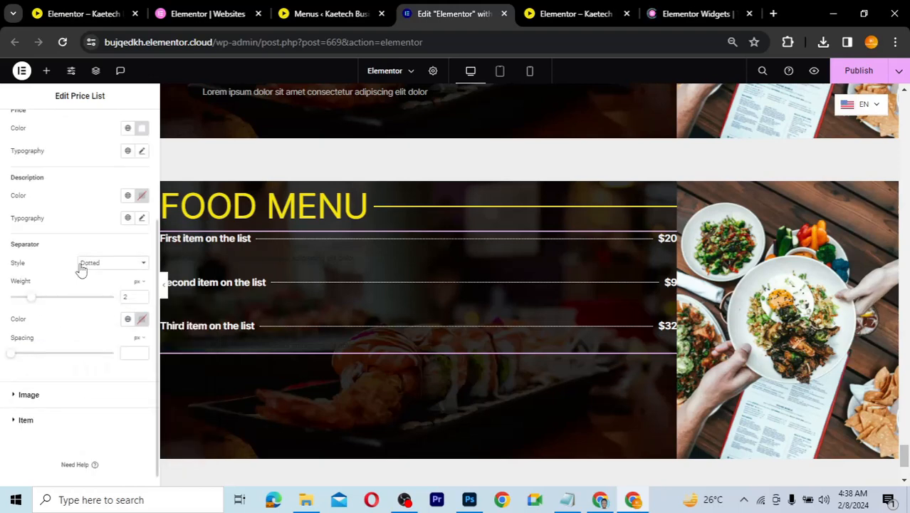
{"action": "left_click", "coordinate": [141, 197]}
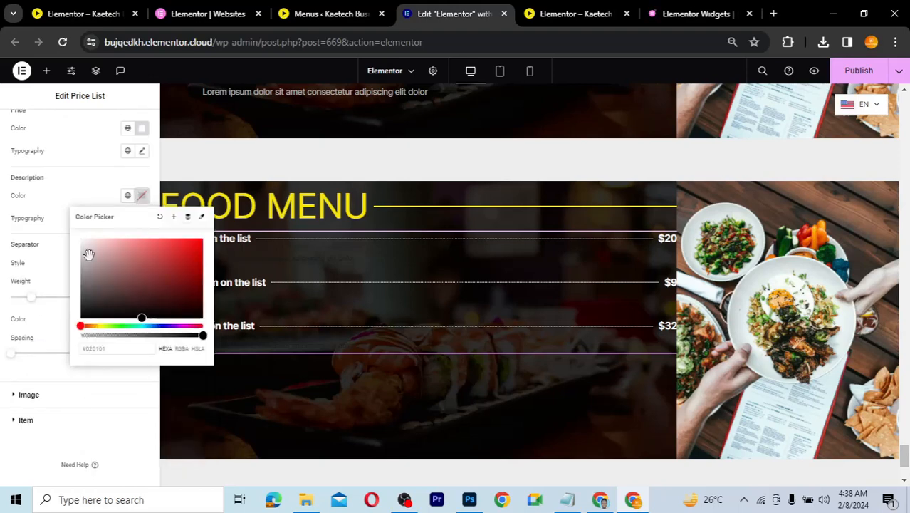
{"action": "left_click", "coordinate": [82, 253]}
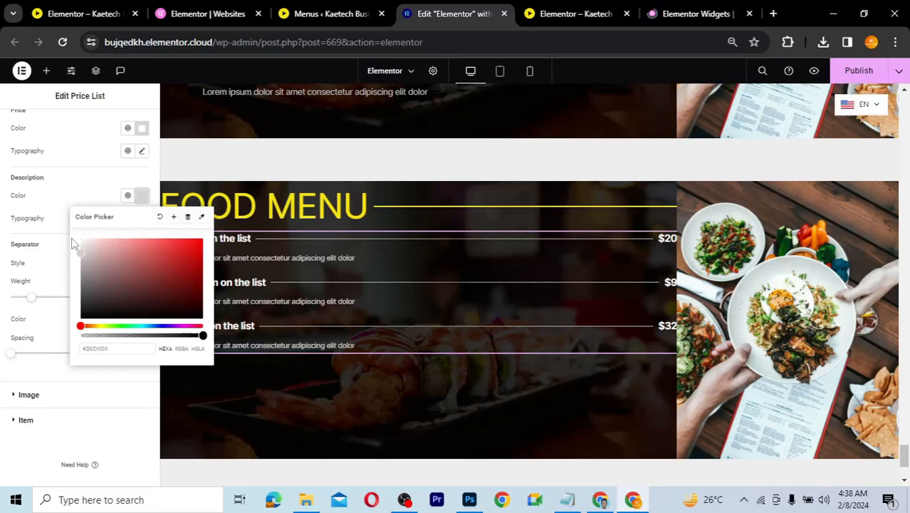
{"action": "left_click", "coordinate": [58, 192]}
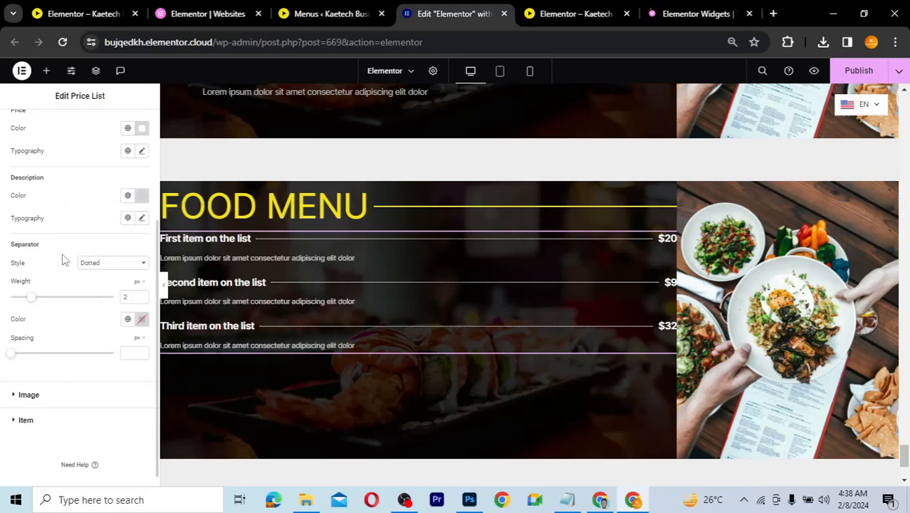
{"action": "left_click", "coordinate": [140, 319]}
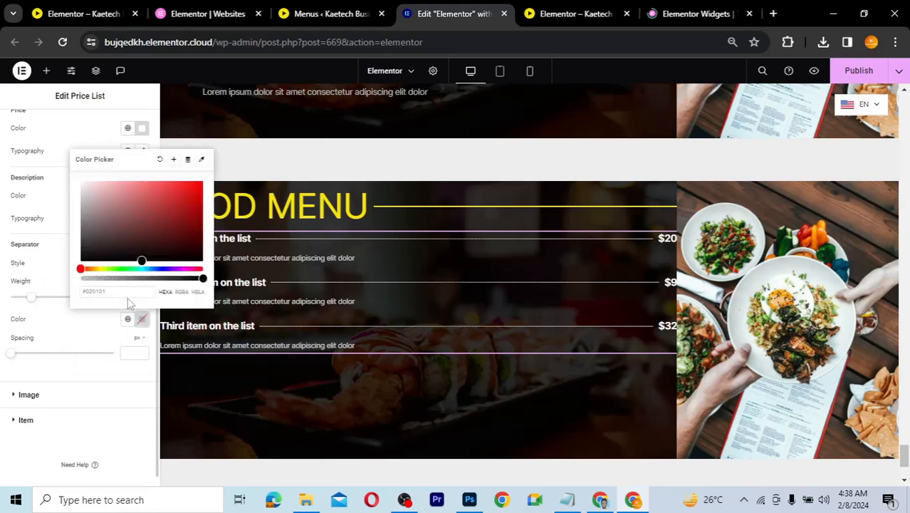
{"action": "left_click", "coordinate": [82, 200]}
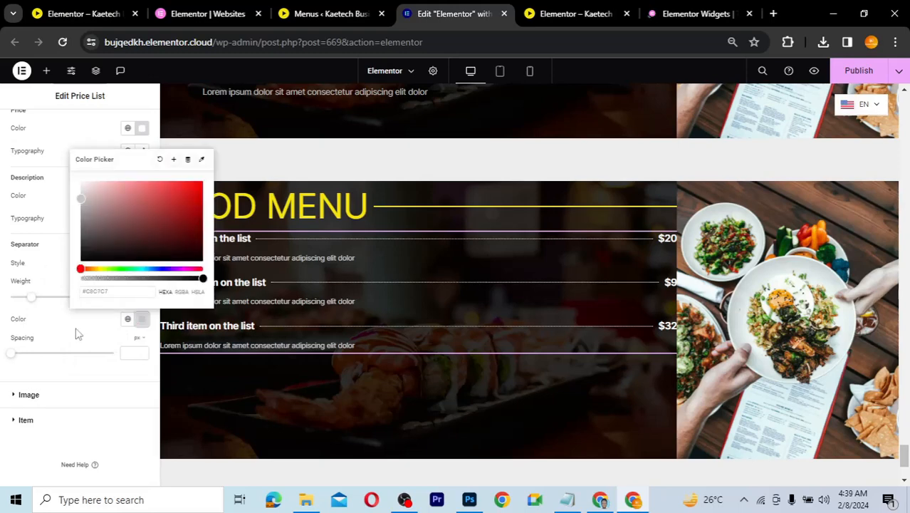
{"action": "left_click", "coordinate": [91, 336]}
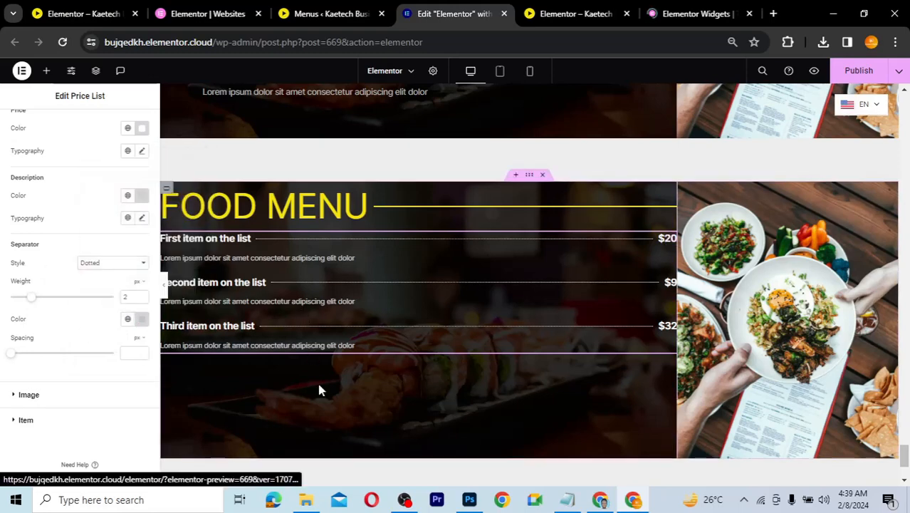
Try Center and Space Around for the 70% menu container's content justification, and settle on Space Evenly
{"action": "scroll", "coordinate": [319, 389], "scroll_direction": "down", "scroll_amount": 1}
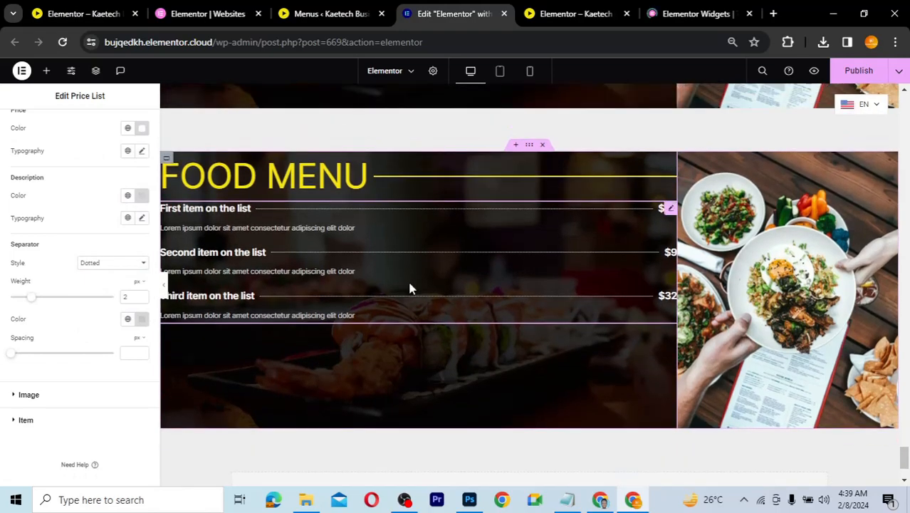
{"action": "scroll", "coordinate": [410, 288], "scroll_direction": "up", "scroll_amount": 2}
{"action": "scroll", "coordinate": [410, 288], "scroll_direction": "down", "scroll_amount": 1}
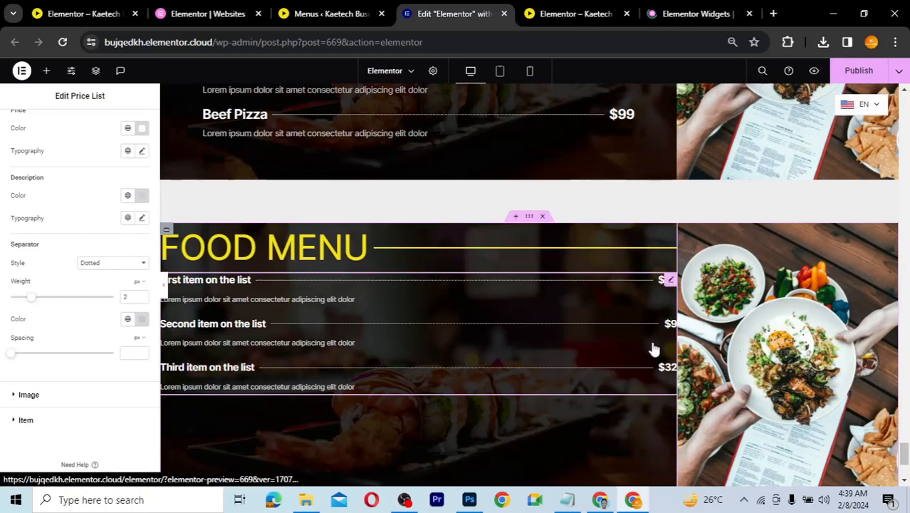
{"action": "left_click", "coordinate": [166, 234]}
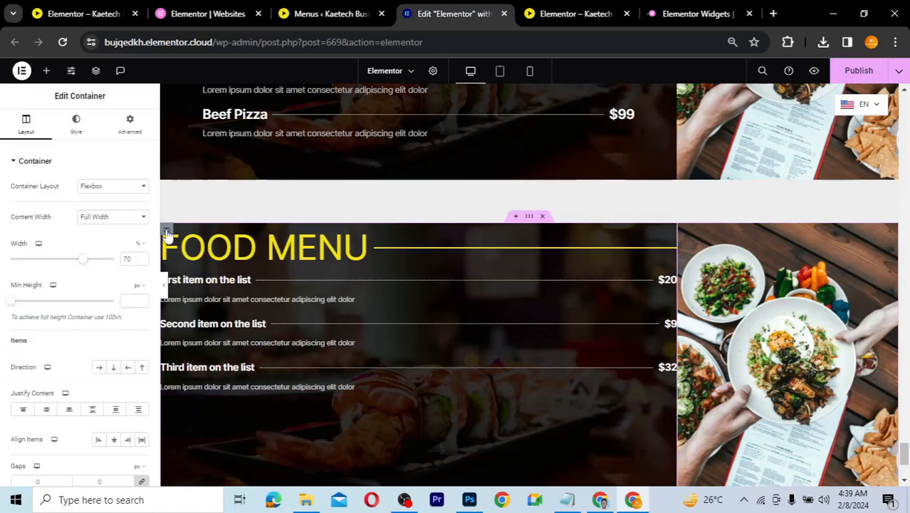
{"action": "left_click", "coordinate": [47, 410]}
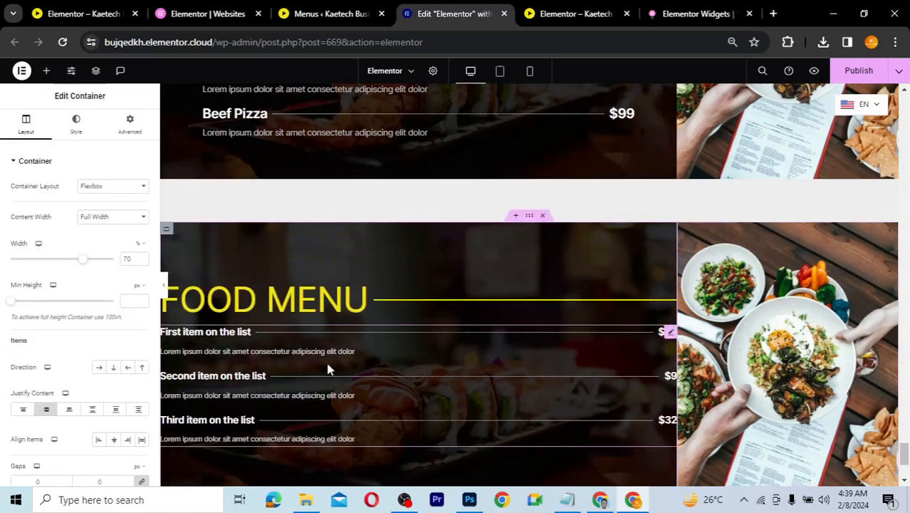
{"action": "scroll", "coordinate": [328, 368], "scroll_direction": "down", "scroll_amount": 2}
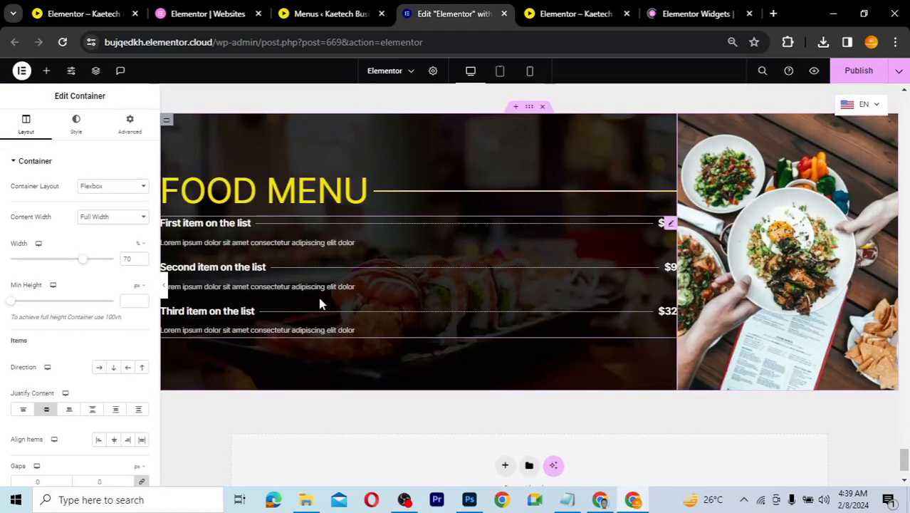
{"action": "left_click", "coordinate": [116, 411]}
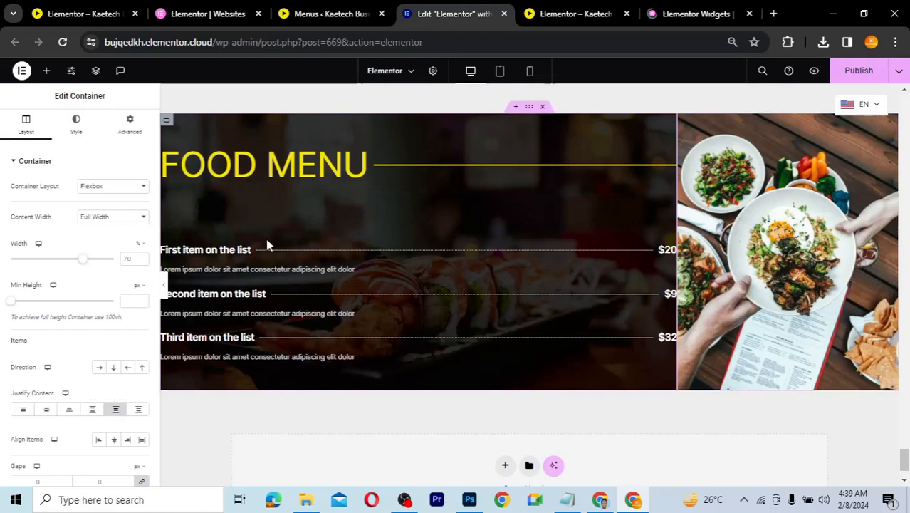
{"action": "scroll", "coordinate": [271, 248], "scroll_direction": "up", "scroll_amount": 2}
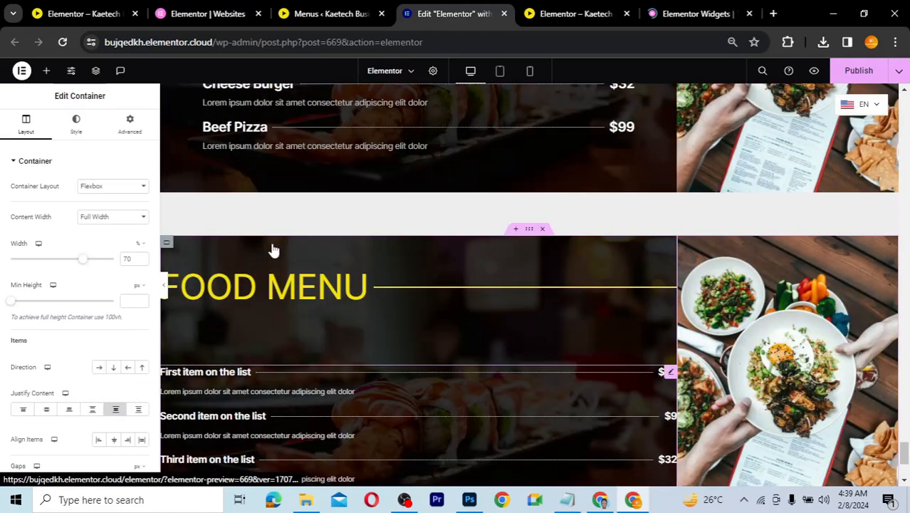
{"action": "scroll", "coordinate": [274, 250], "scroll_direction": "up", "scroll_amount": 1}
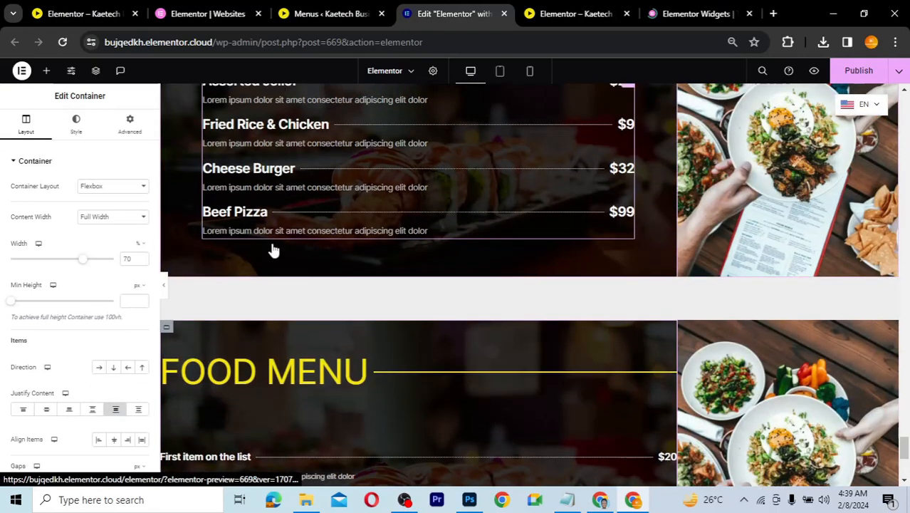
{"action": "scroll", "coordinate": [274, 249], "scroll_direction": "down", "scroll_amount": 2}
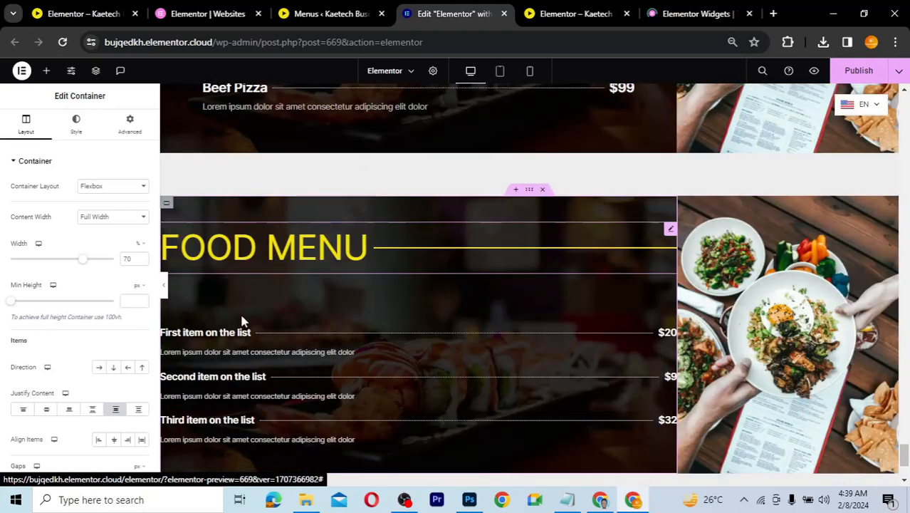
{"action": "left_click", "coordinate": [139, 410]}
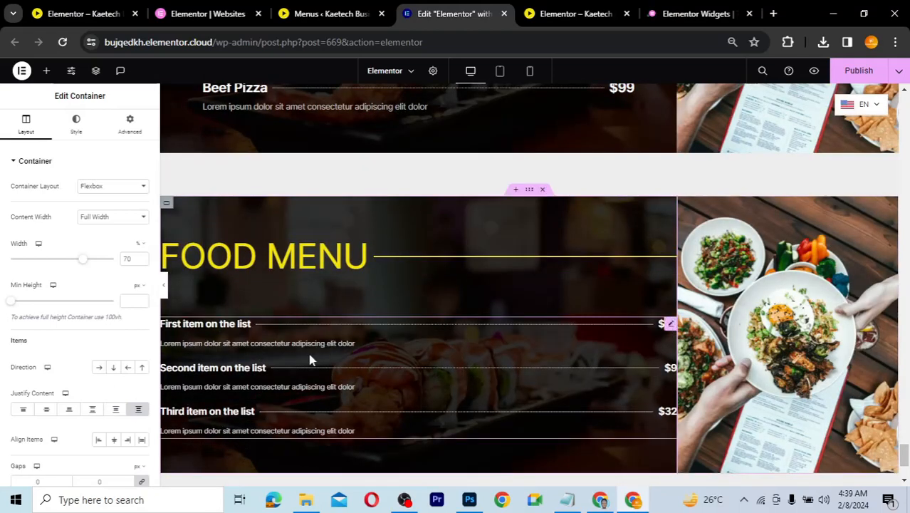
Unlink the padding sides of the 70% menu container and set its right and left padding to 40 px
{"action": "left_click", "coordinate": [133, 131]}
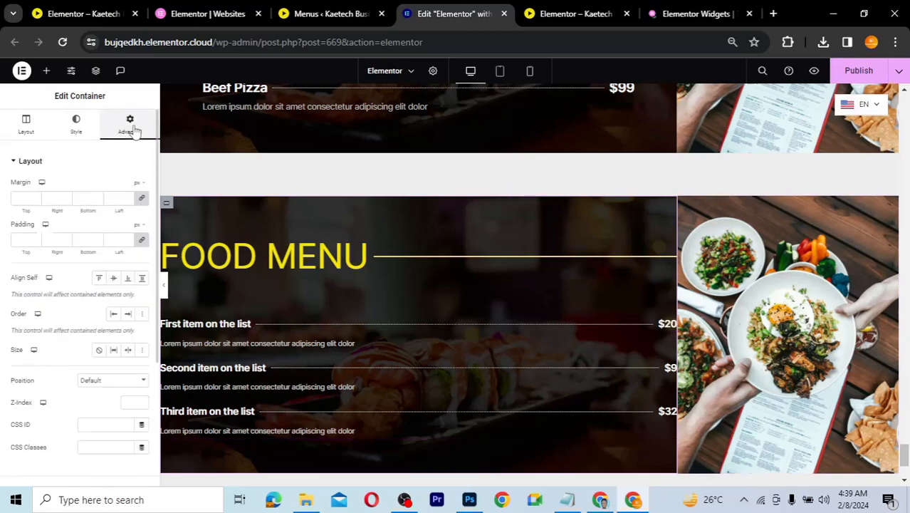
{"action": "left_click", "coordinate": [141, 240]}
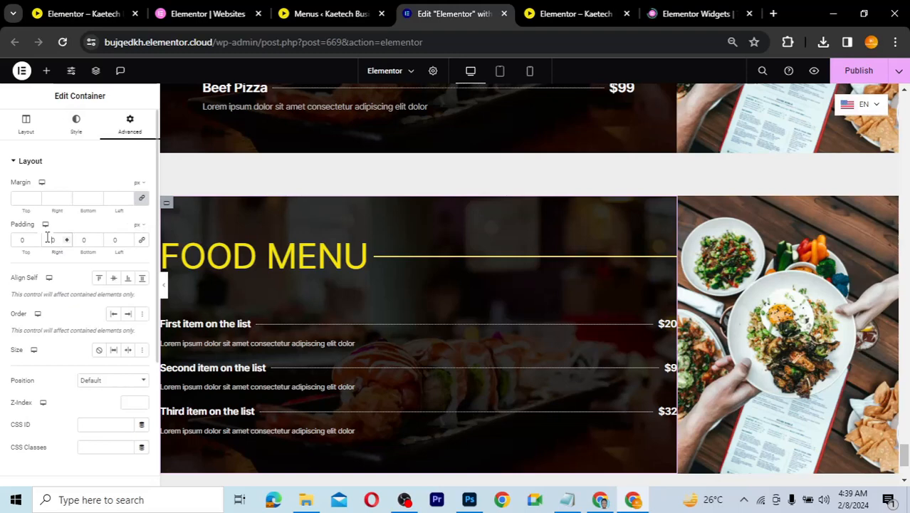
{"action": "type", "text": "4"}
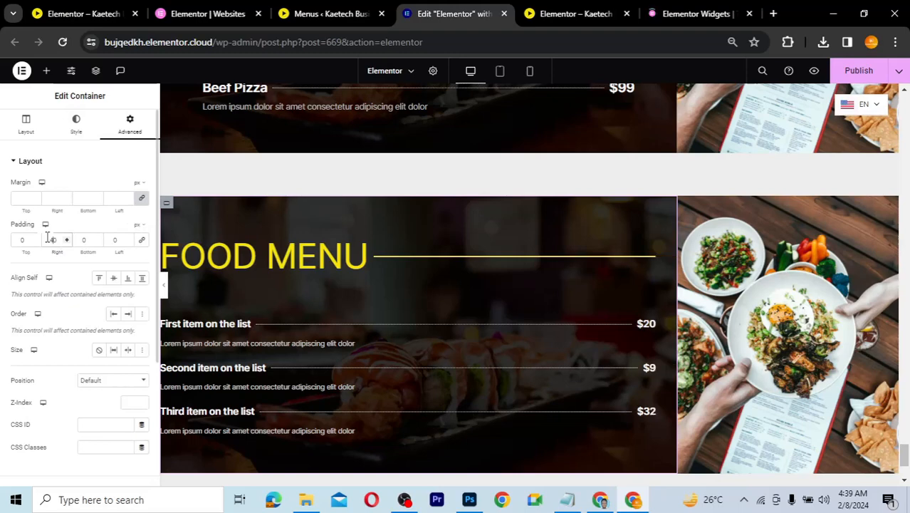
{"action": "left_click", "coordinate": [108, 239]}
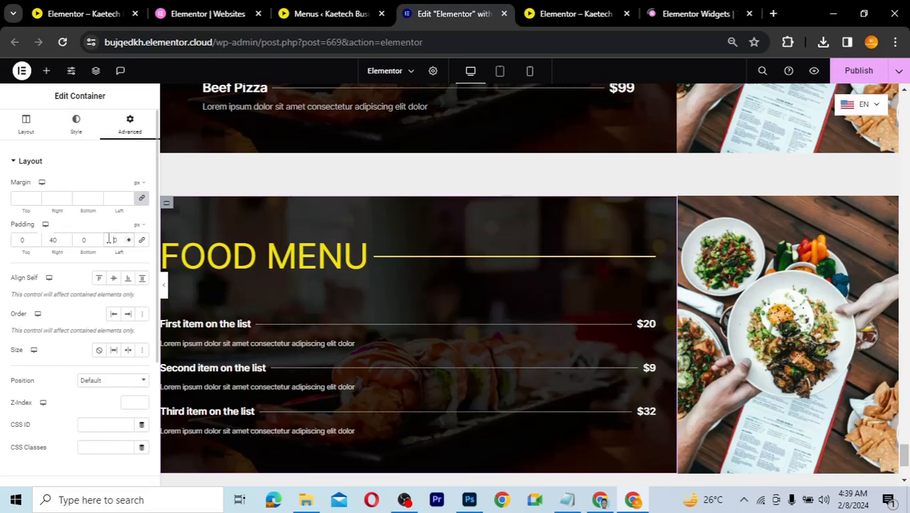
{"action": "type", "text": "40"}
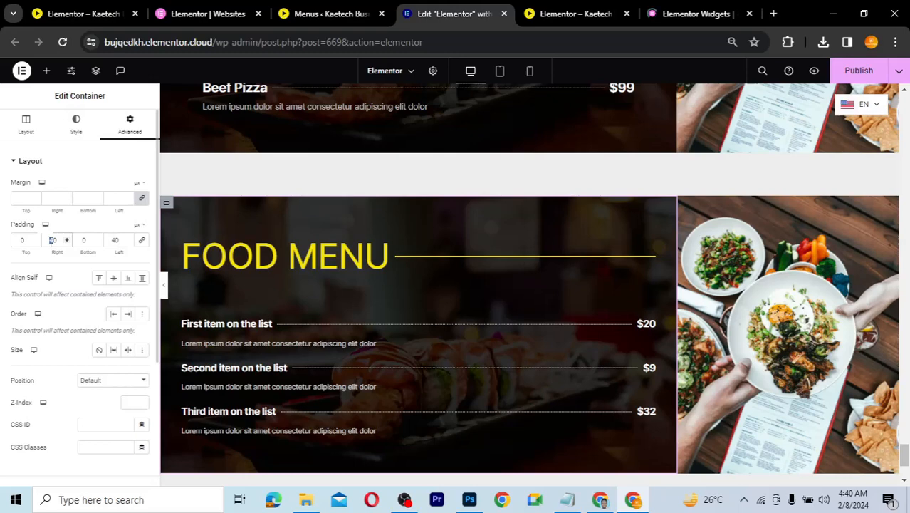
Try 60 px for the menu container's right and left padding, and settle on 80 px for both
{"action": "type", "text": "6"}
{"action": "double_click", "coordinate": [115, 240]}
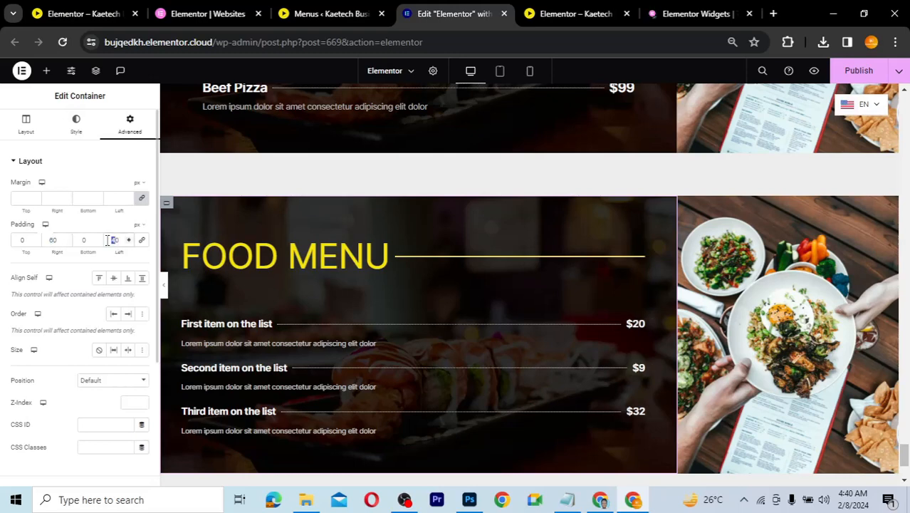
{"action": "type", "text": "6"}
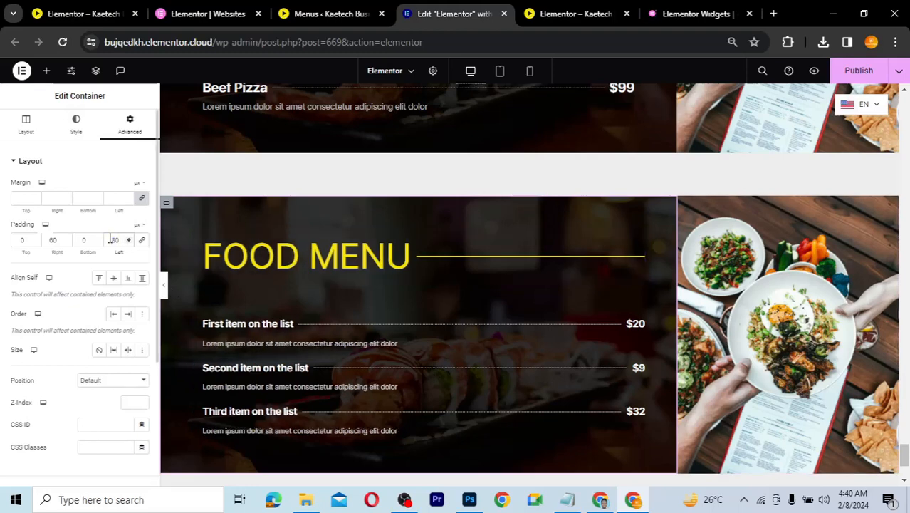
{"action": "left_click", "coordinate": [52, 239]}
{"action": "left_click_drag", "start_coordinate": [54, 239], "coordinate": [47, 238]}
{"action": "type", "text": "8"}
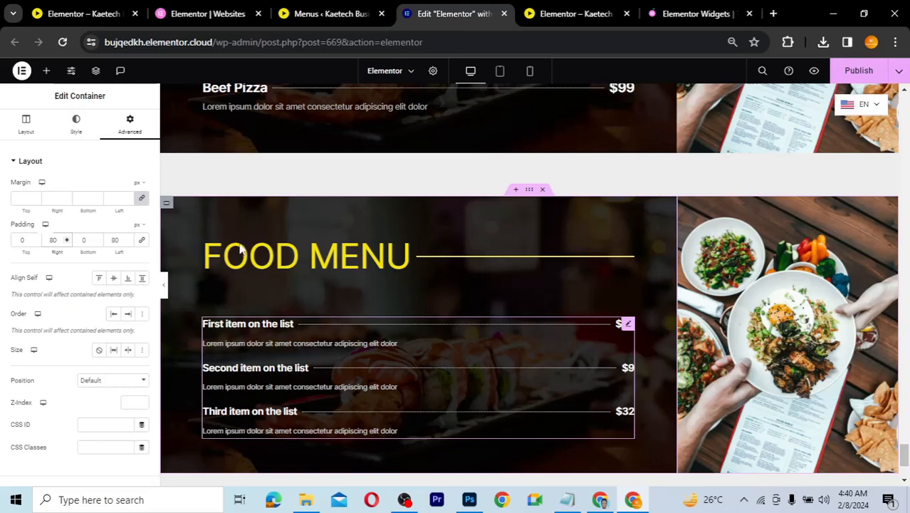
Set the menu container's top and bottom padding to 20 px
{"action": "left_click", "coordinate": [20, 240]}
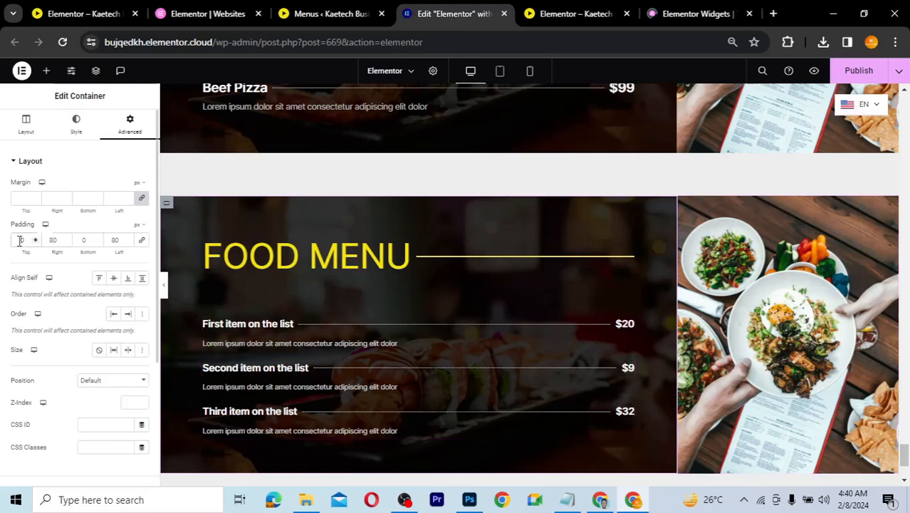
{"action": "type", "text": "2"}
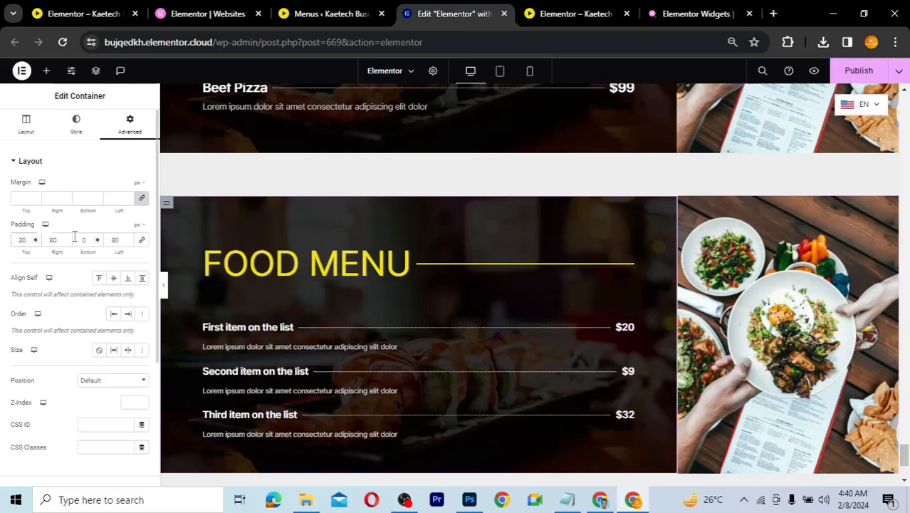
{"action": "left_click", "coordinate": [79, 239]}
{"action": "type", "text": "2"}
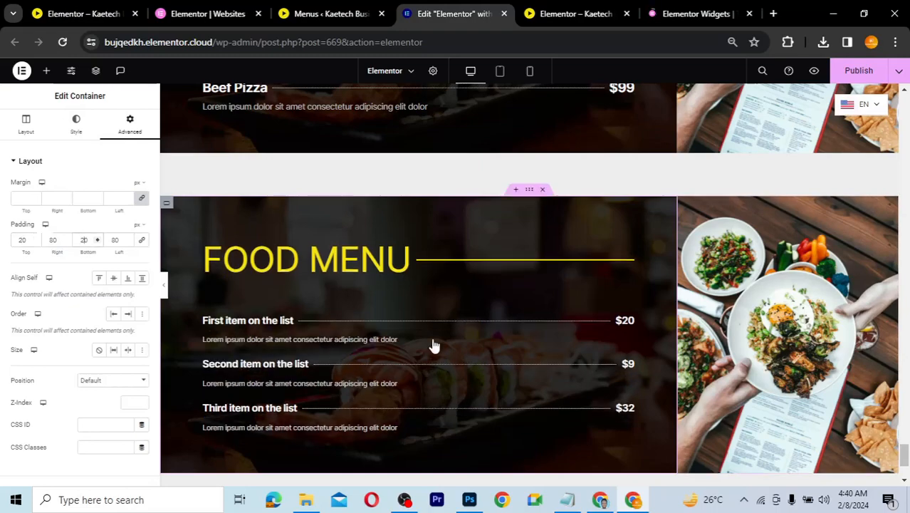
Duplicate the third item of the price list below the FOOD MENU heading to get a fourth entry
{"action": "scroll", "coordinate": [433, 345], "scroll_direction": "up", "scroll_amount": 2}
{"action": "scroll", "coordinate": [433, 346], "scroll_direction": "down", "scroll_amount": 3}
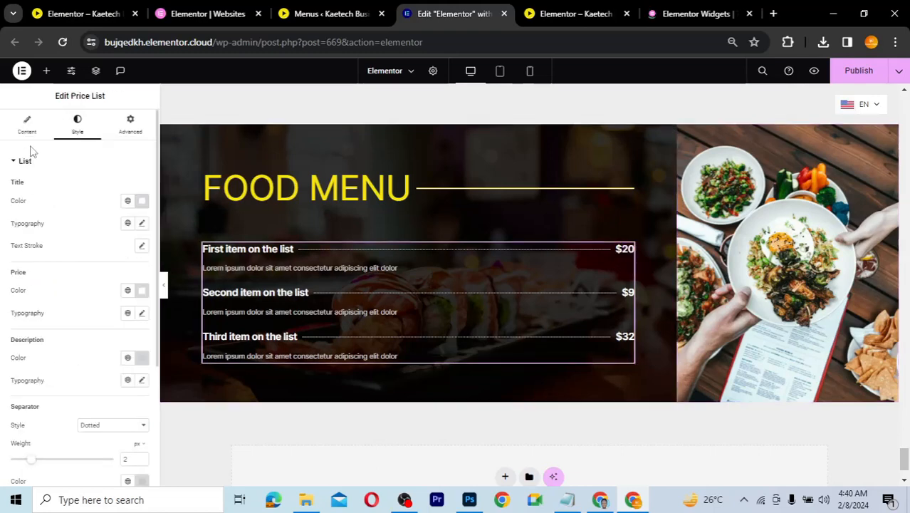
{"action": "left_click", "coordinate": [28, 136]}
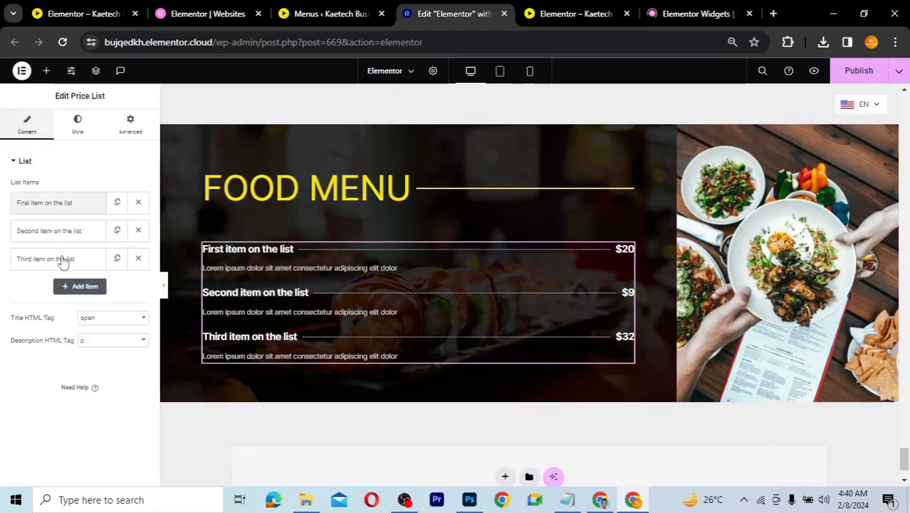
{"action": "left_click", "coordinate": [117, 261]}
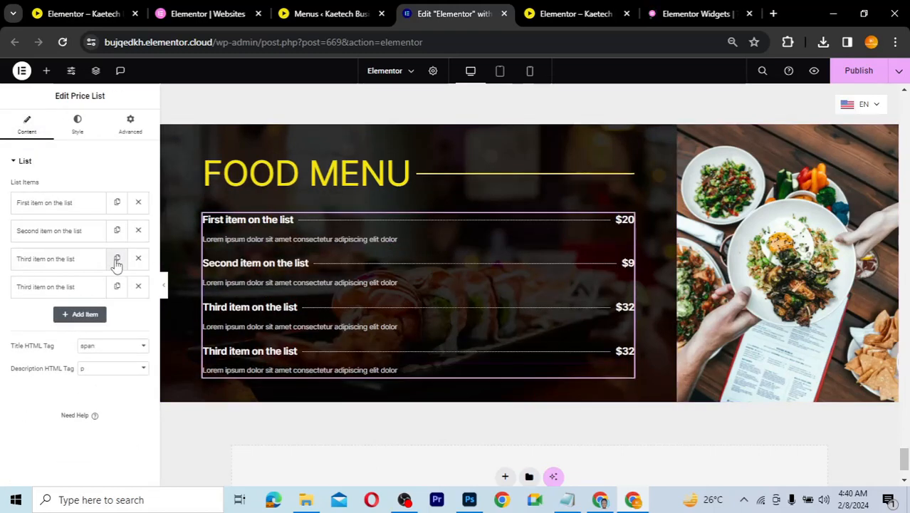
{"action": "scroll", "coordinate": [482, 340], "scroll_direction": "up", "scroll_amount": 3}
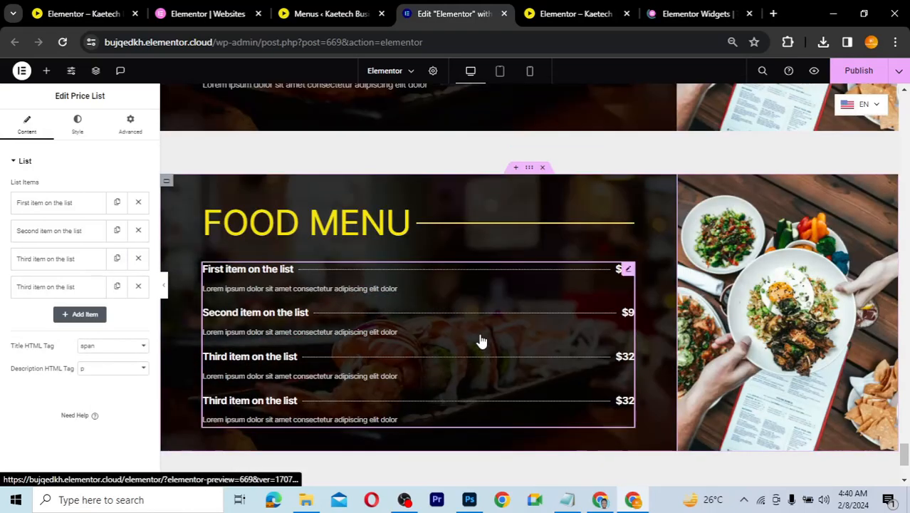
{"action": "scroll", "coordinate": [482, 340], "scroll_direction": "down", "scroll_amount": 2}
{"action": "scroll", "coordinate": [479, 340], "scroll_direction": "down", "scroll_amount": 1}
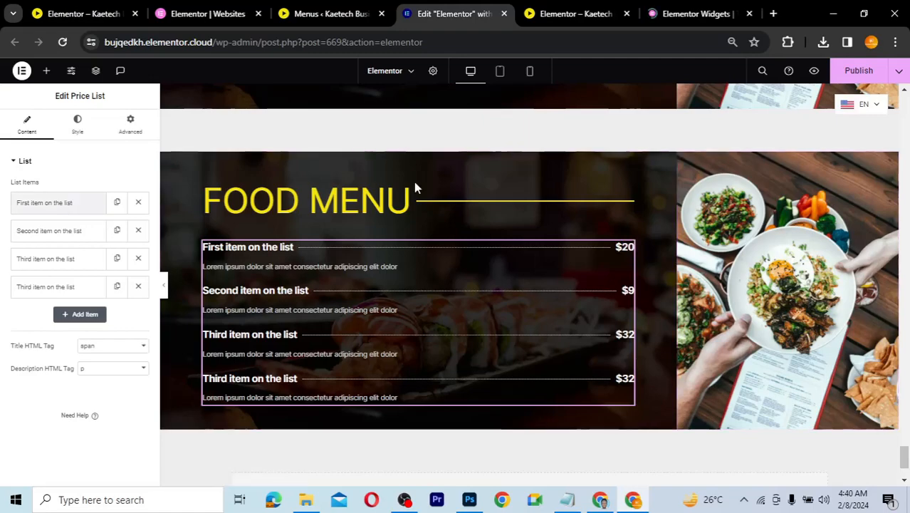
Change the title of the first price list item to "Assorted Jollof"
{"action": "scroll", "coordinate": [415, 187], "scroll_direction": "up", "scroll_amount": 3}
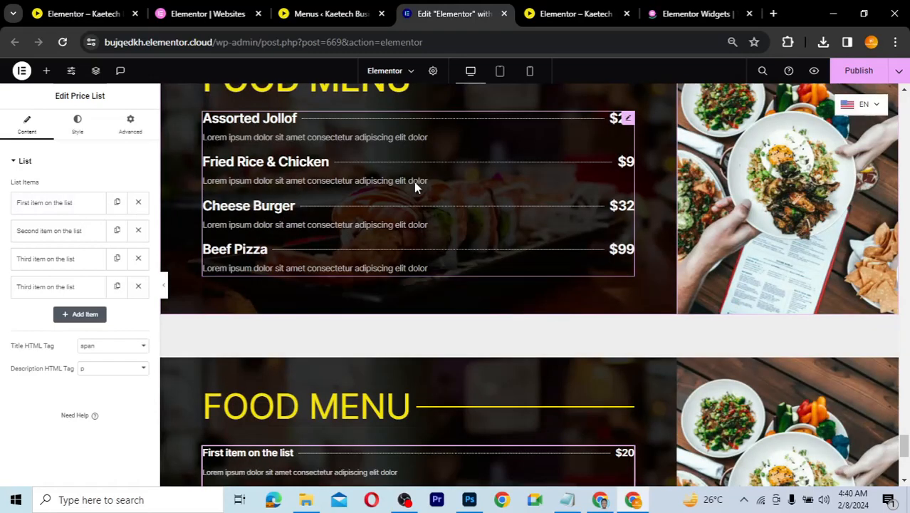
{"action": "scroll", "coordinate": [415, 185], "scroll_direction": "down", "scroll_amount": 1}
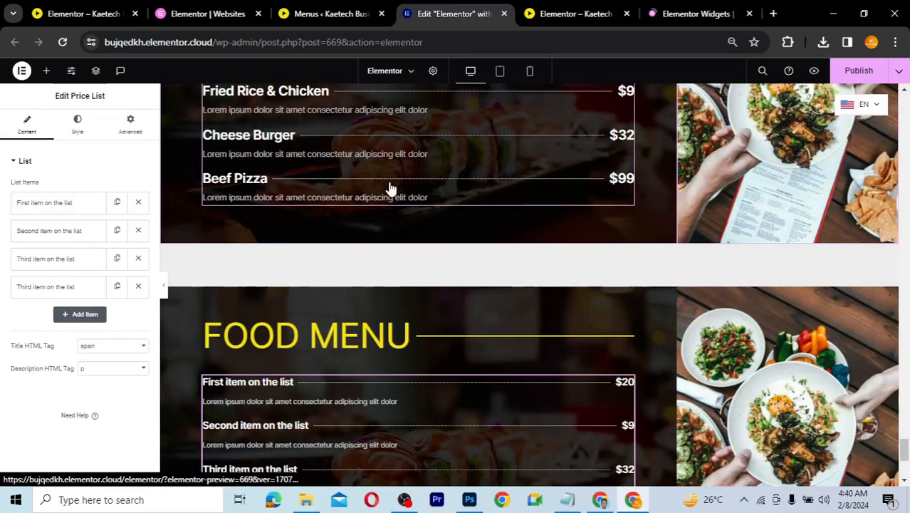
{"action": "left_click", "coordinate": [71, 207]}
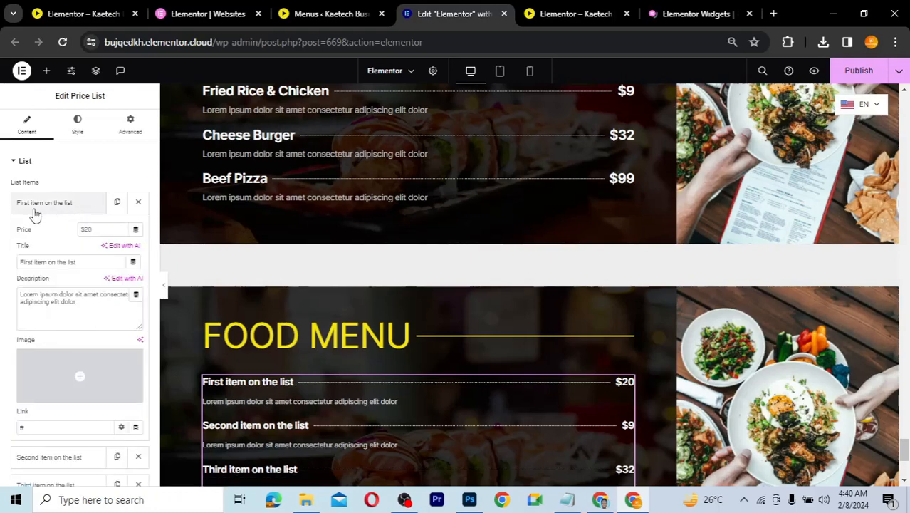
{"action": "left_click_drag", "start_coordinate": [84, 263], "coordinate": [5, 264]}
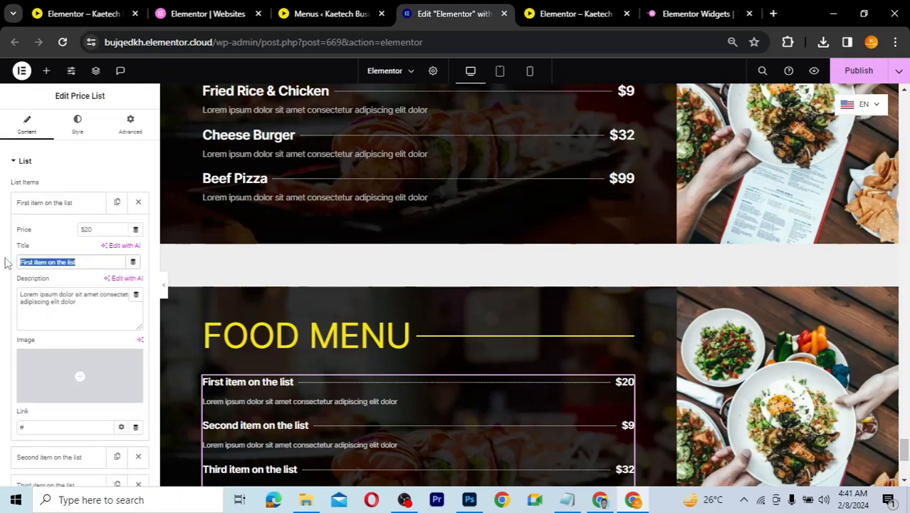
{"action": "type", "text": "a"}
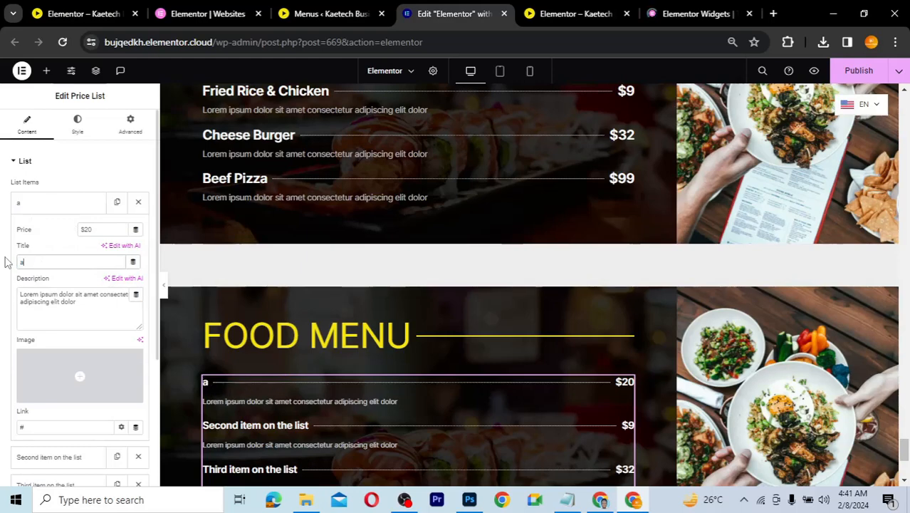
{"action": "type", "text": "SSORT"}
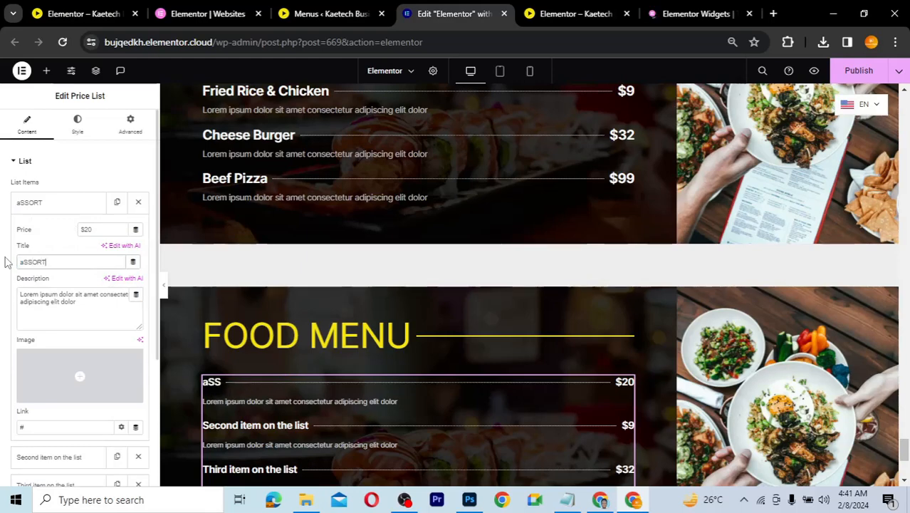
{"action": "key", "text": "BackSpace"}
{"action": "key", "text": "BackSpace"}
{"action": "key", "text": "BackSpace"}
{"action": "key", "text": "BackSpace"}
{"action": "key", "text": "BackSpace"}
{"action": "key", "text": "BackSpace"}
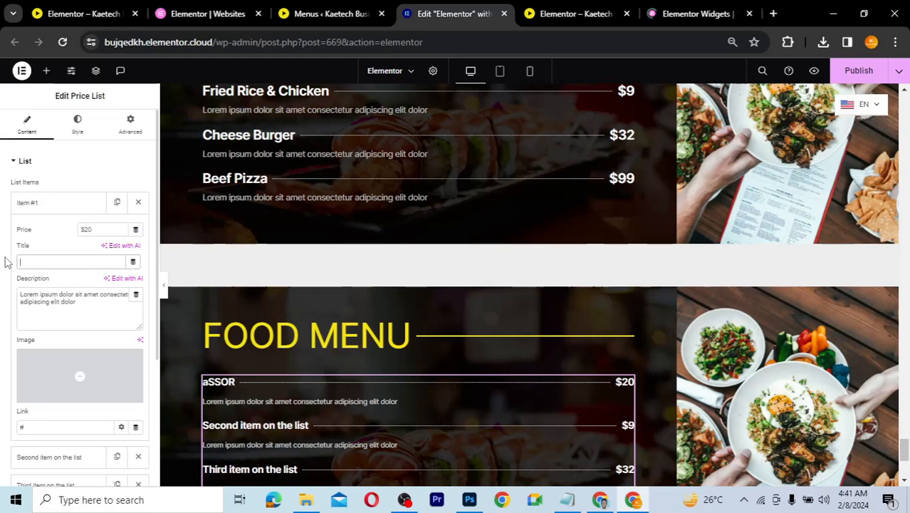
{"action": "type", "text": "Assorted"}
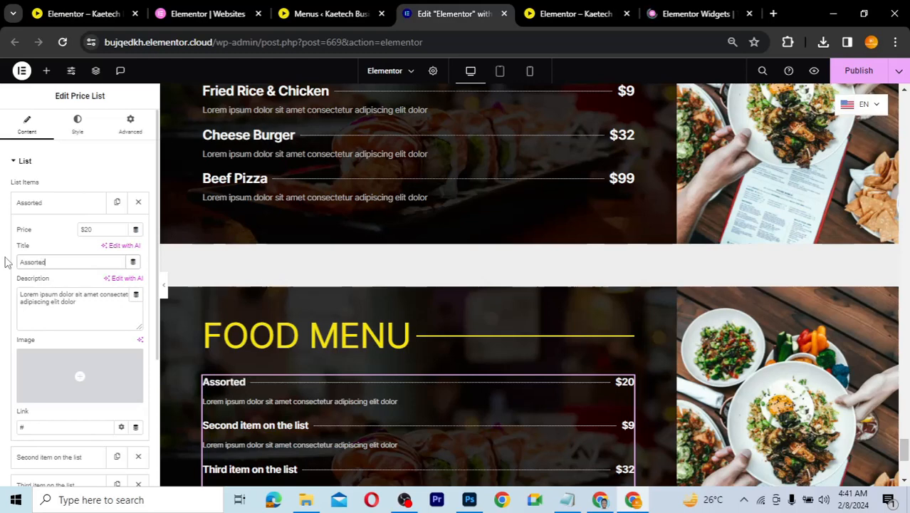
{"action": "type", "text": " Jollof"}
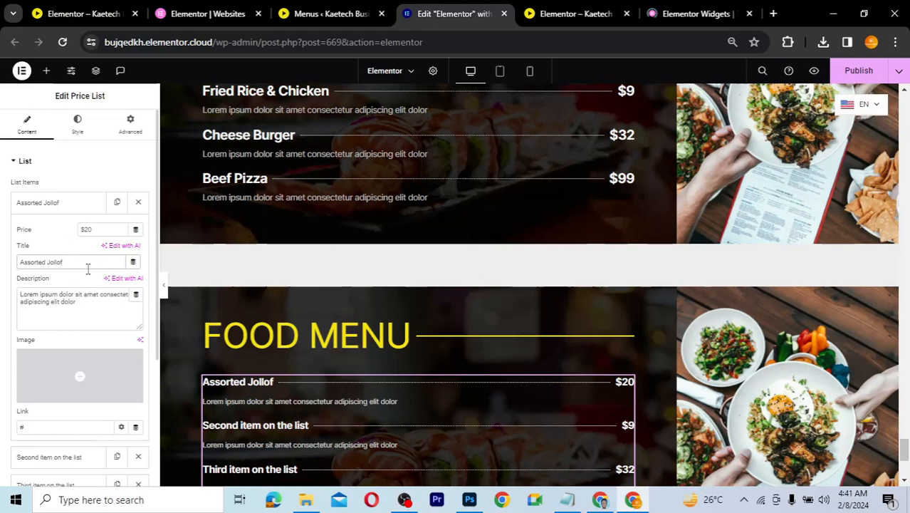
Set the price of the Assorted Jollof item to $35
{"action": "scroll", "coordinate": [87, 268], "scroll_direction": "down", "scroll_amount": 1}
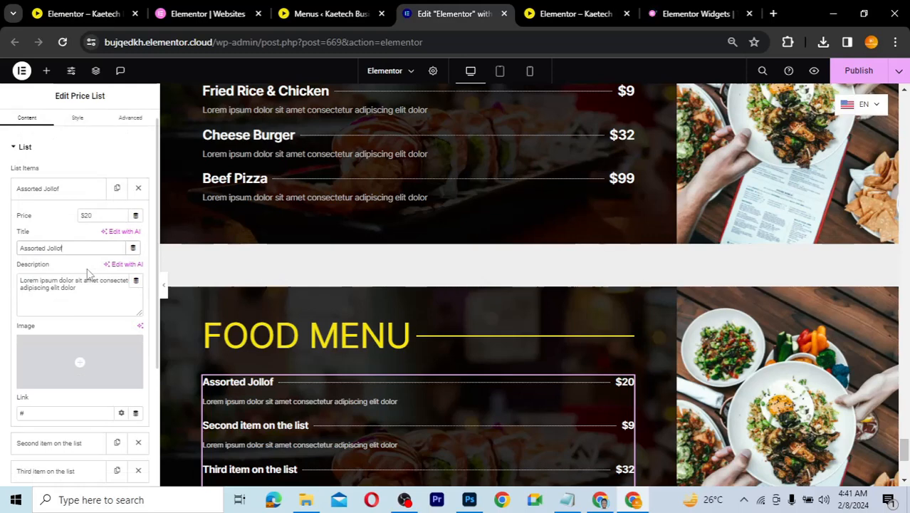
{"action": "scroll", "coordinate": [88, 272], "scroll_direction": "down", "scroll_amount": 1}
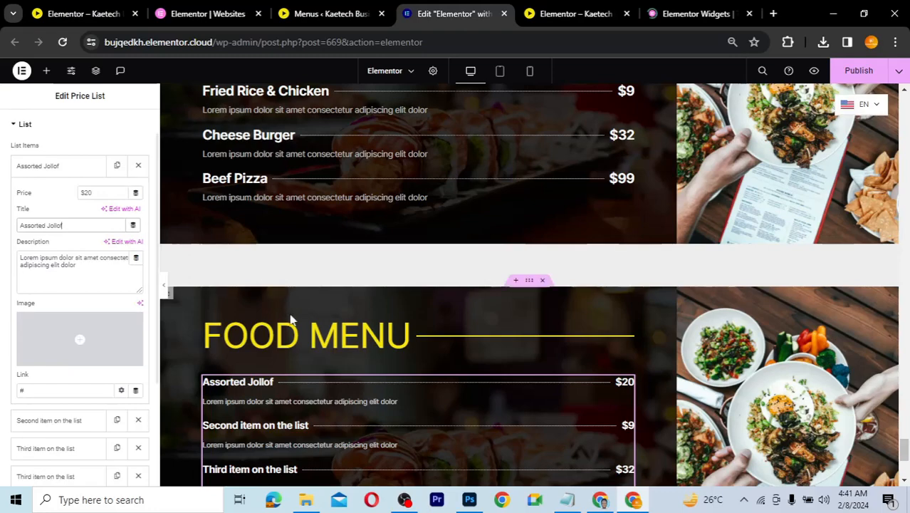
{"action": "scroll", "coordinate": [290, 318], "scroll_direction": "down", "scroll_amount": 2}
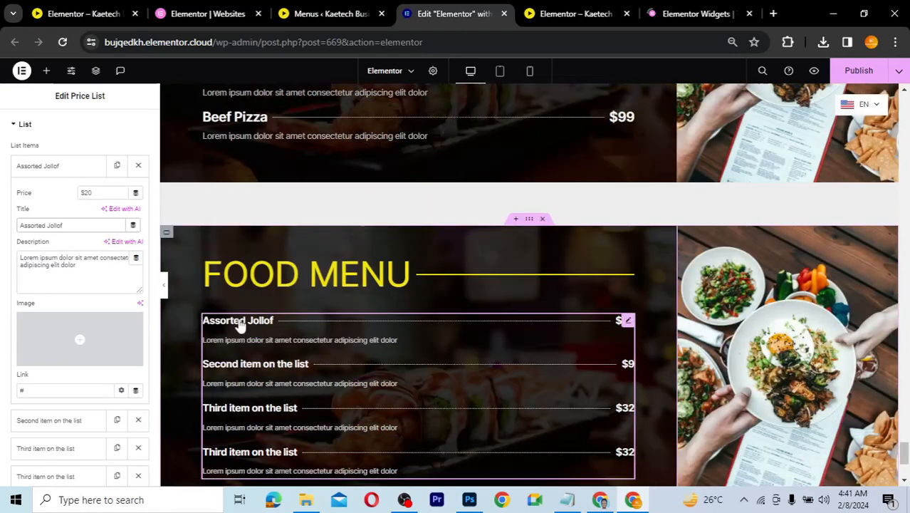
{"action": "double_click", "coordinate": [94, 193]}
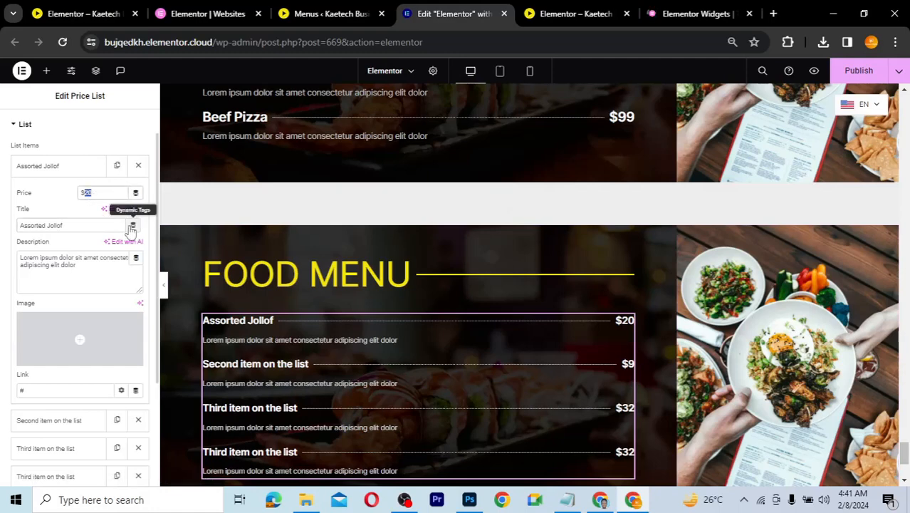
{"action": "type", "text": "35"}
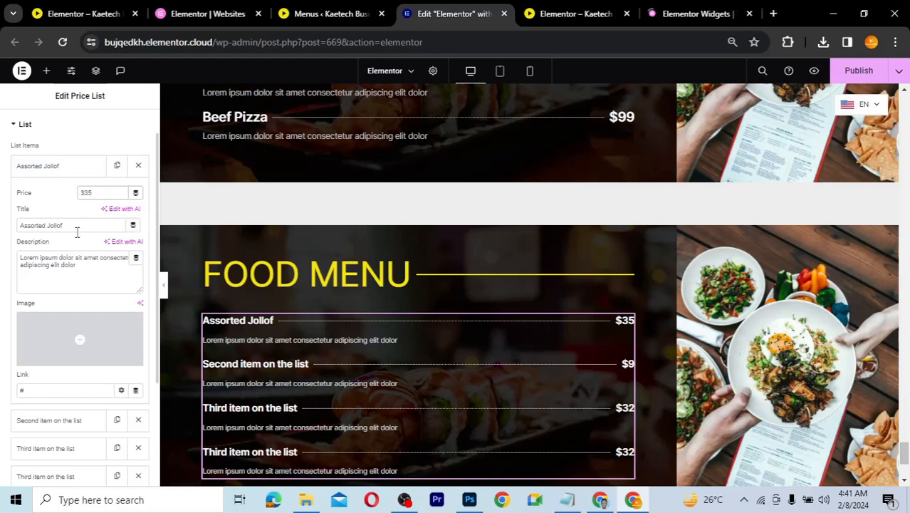
Examine the Assorted Jollof item's description, image and link settings
{"action": "scroll", "coordinate": [77, 233], "scroll_direction": "down", "scroll_amount": 1}
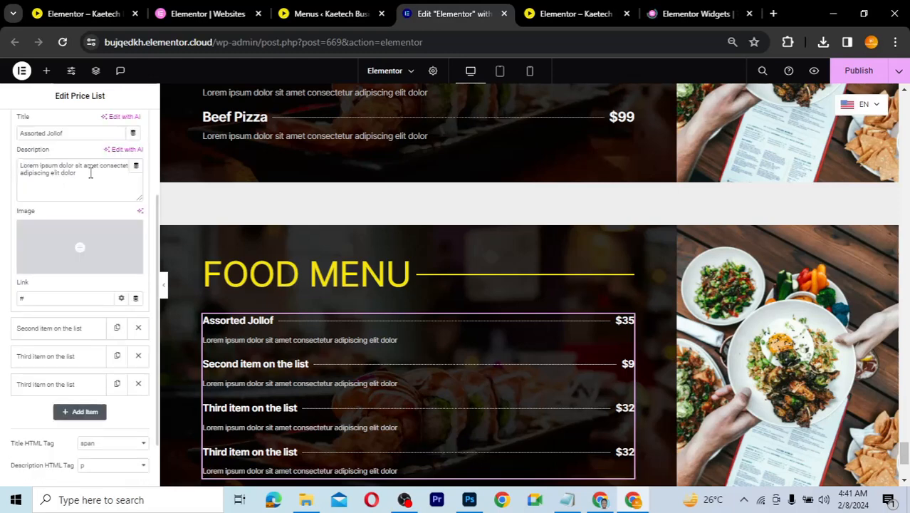
{"action": "left_click_drag", "start_coordinate": [90, 173], "coordinate": [20, 164]}
{"action": "left_click", "coordinate": [51, 171]}
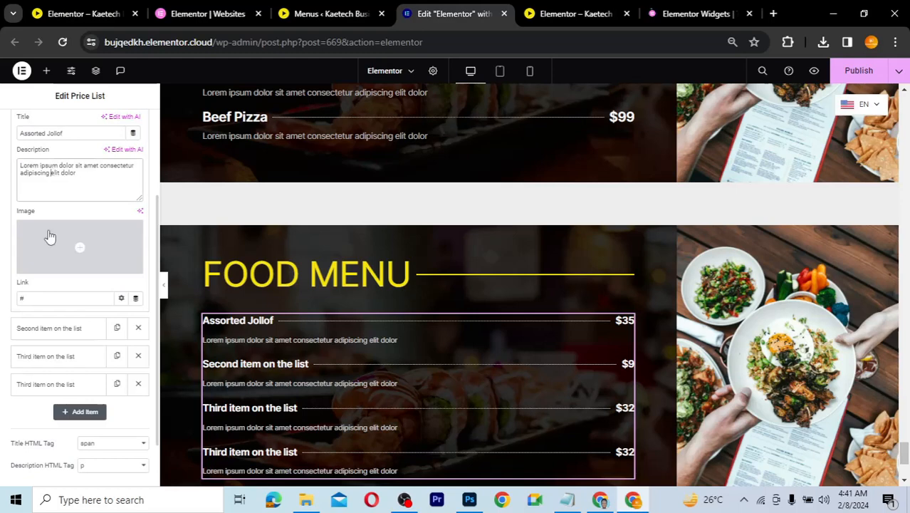
{"action": "mouse_move", "coordinate": [98, 251]}
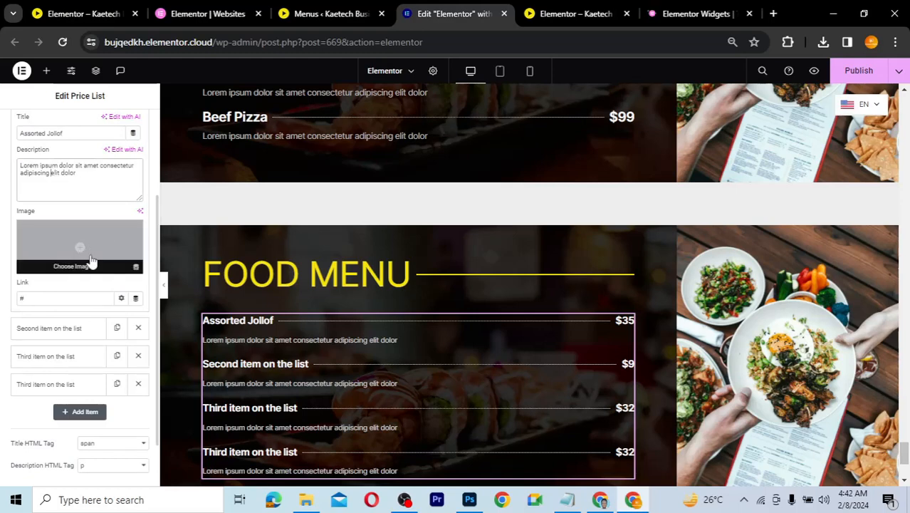
{"action": "left_click_drag", "start_coordinate": [33, 299], "coordinate": [14, 298]}
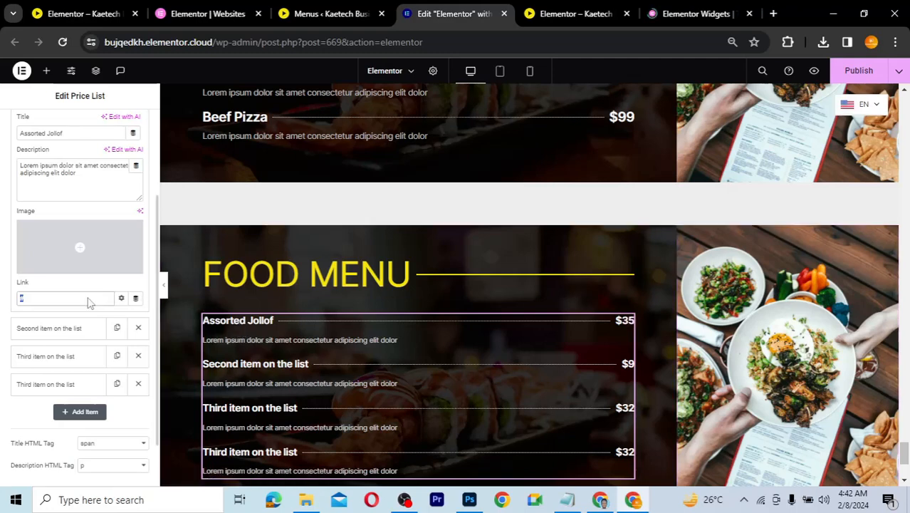
{"action": "scroll", "coordinate": [105, 244], "scroll_direction": "up", "scroll_amount": 2}
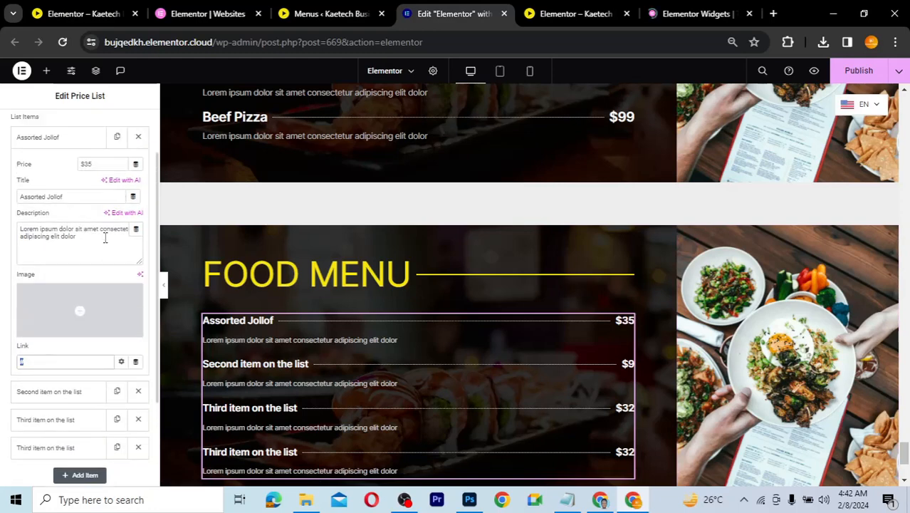
Change the second price list item's title to "Fried Rice & Chicken" and its price to $29
{"action": "left_click", "coordinate": [66, 145]}
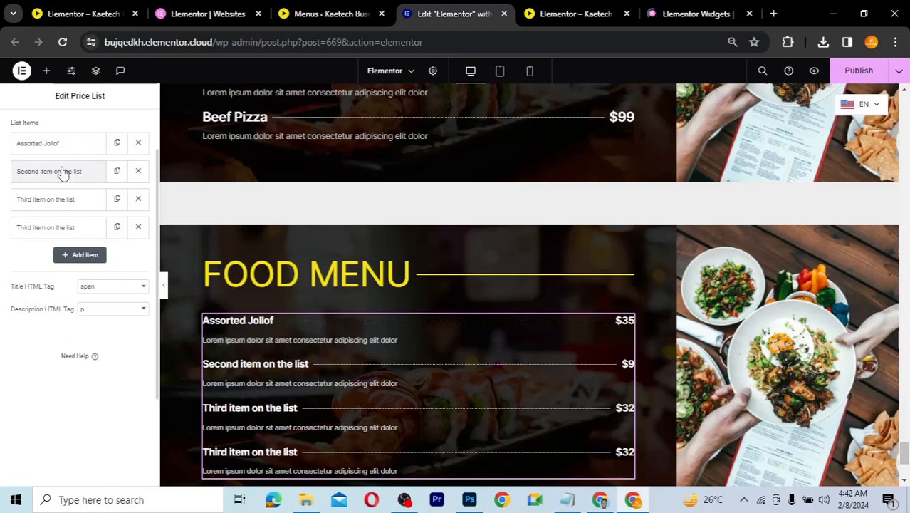
{"action": "scroll", "coordinate": [305, 212], "scroll_direction": "up", "scroll_amount": 2}
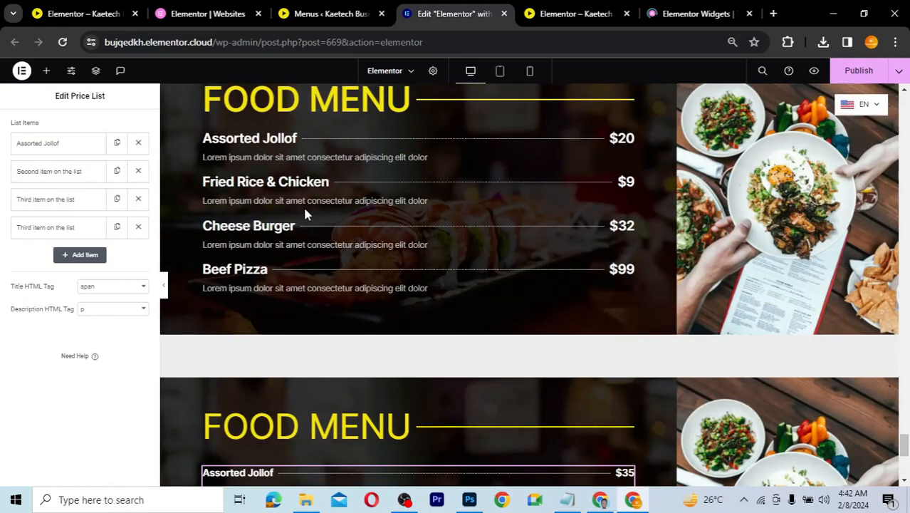
{"action": "scroll", "coordinate": [305, 214], "scroll_direction": "down", "scroll_amount": 1}
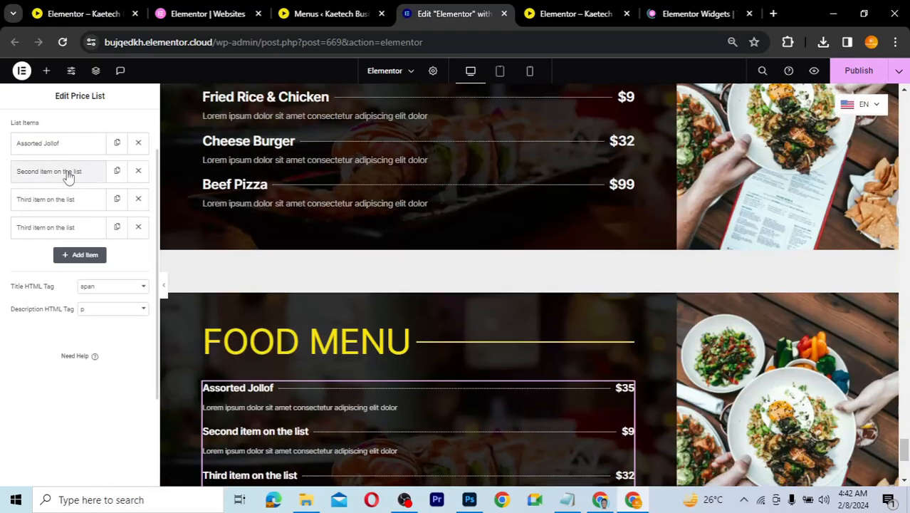
{"action": "left_click", "coordinate": [67, 175]}
{"action": "left_click_drag", "start_coordinate": [102, 230], "coordinate": [1, 232]}
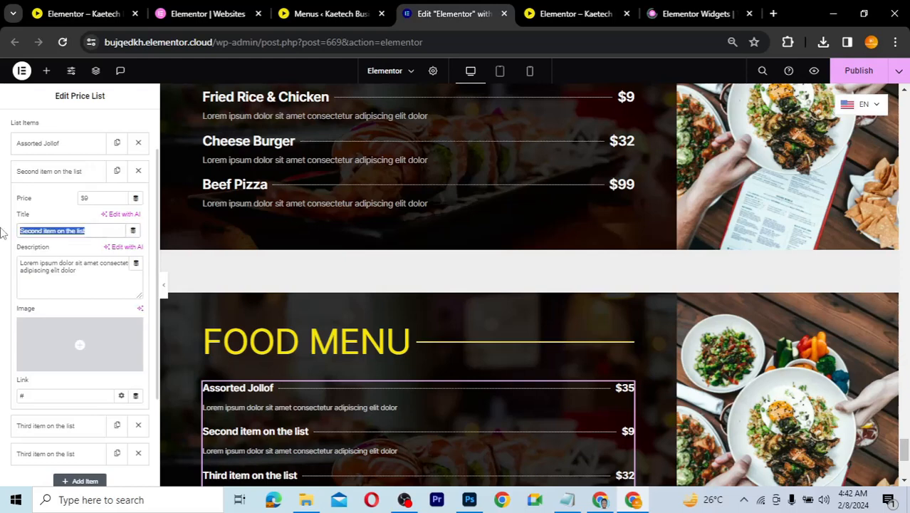
{"action": "type", "text": "Fri"}
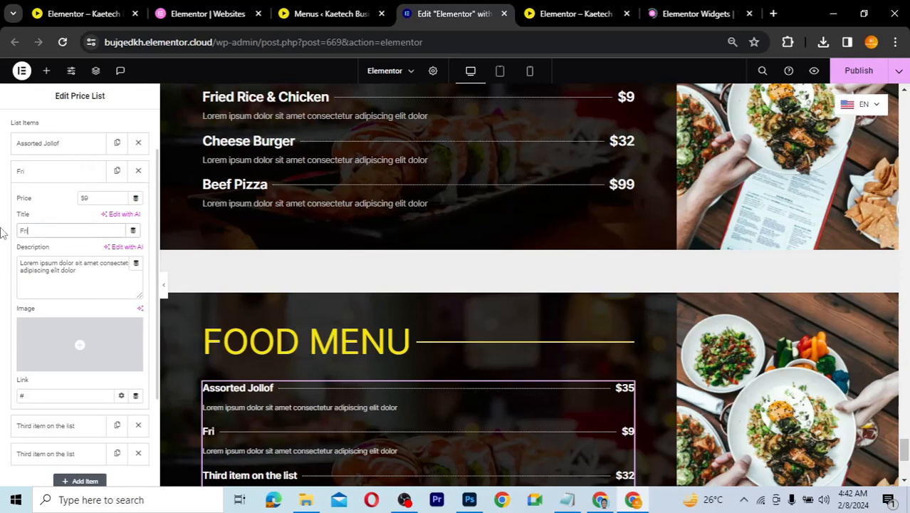
{"action": "type", "text": "ed Rice & Chicken"}
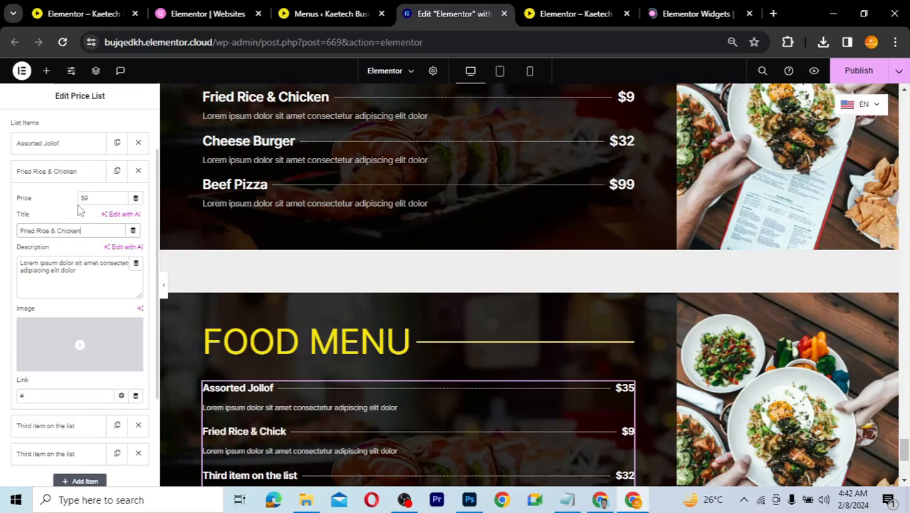
{"action": "left_click", "coordinate": [84, 198]}
{"action": "type", "text": "2"}
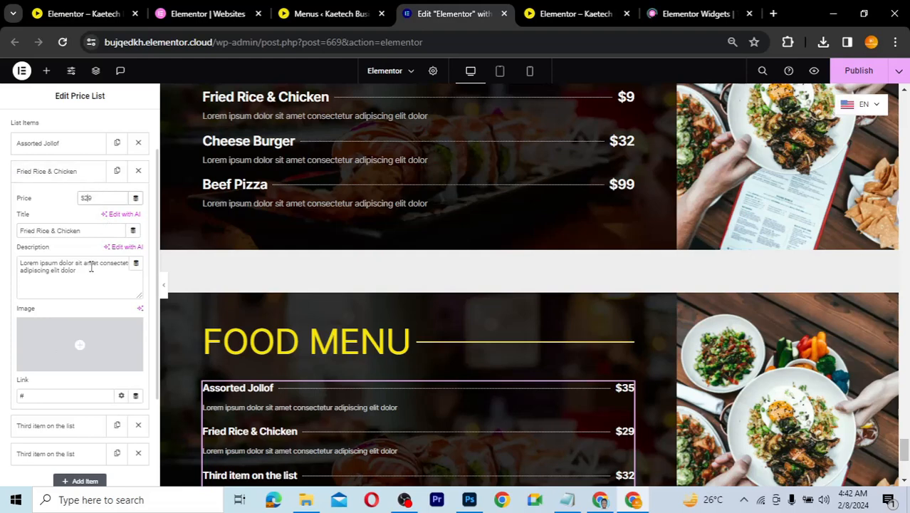
{"action": "left_click", "coordinate": [61, 171]}
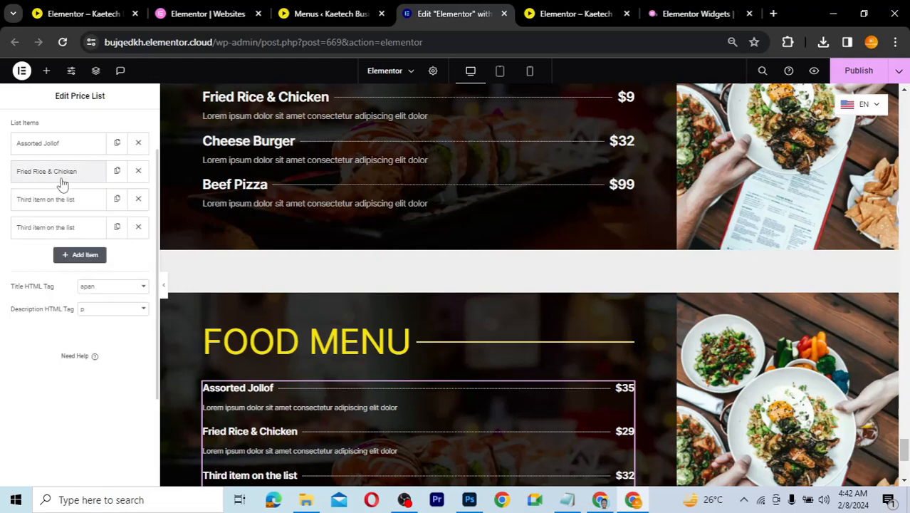
Change the title of the third price list item to "Cheese Burger"
{"action": "left_click", "coordinate": [61, 203]}
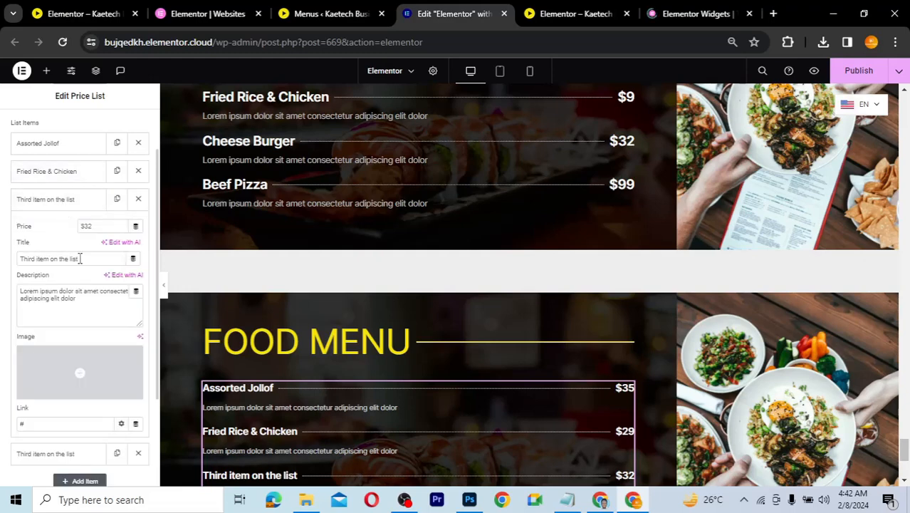
{"action": "left_click_drag", "start_coordinate": [80, 259], "coordinate": [3, 258]}
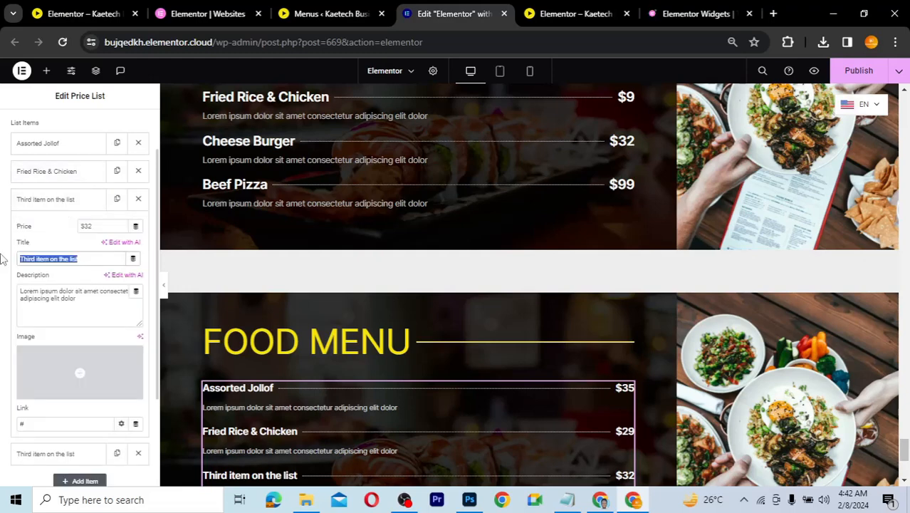
{"action": "type", "text": "Ch"}
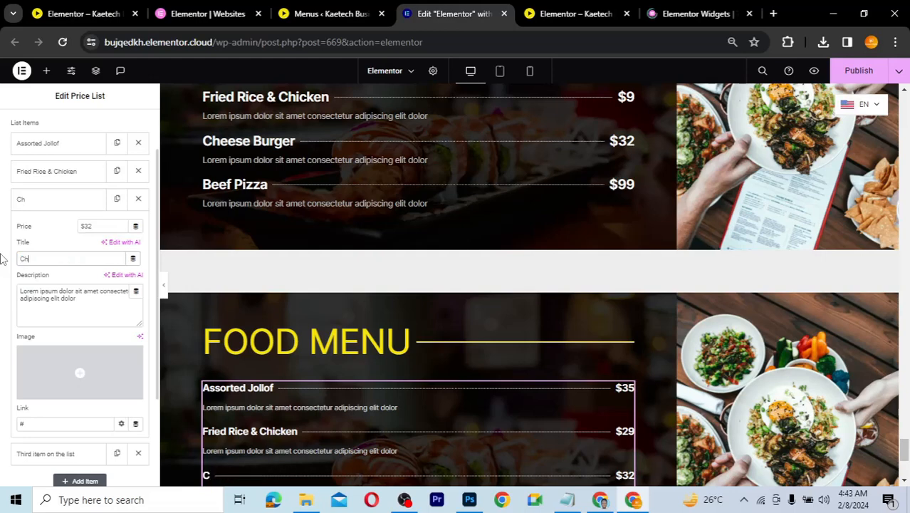
{"action": "type", "text": "eese Burger"}
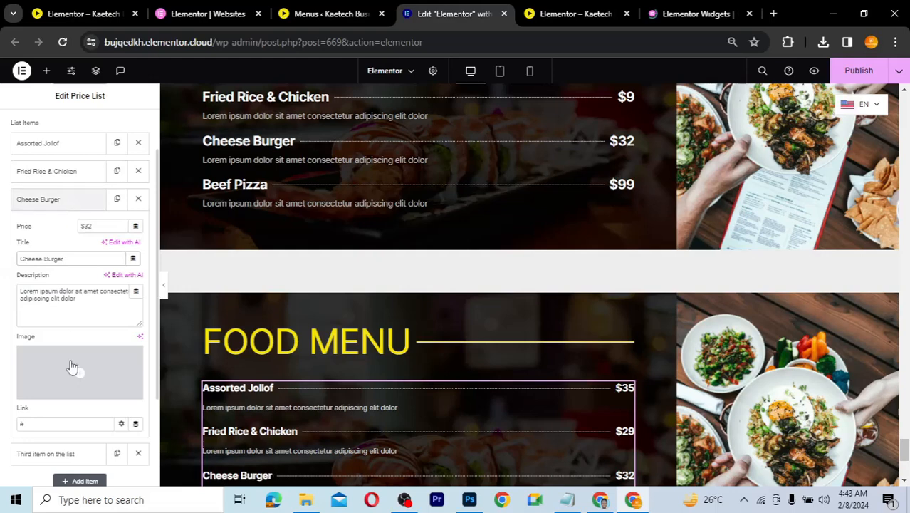
{"action": "left_click", "coordinate": [73, 202]}
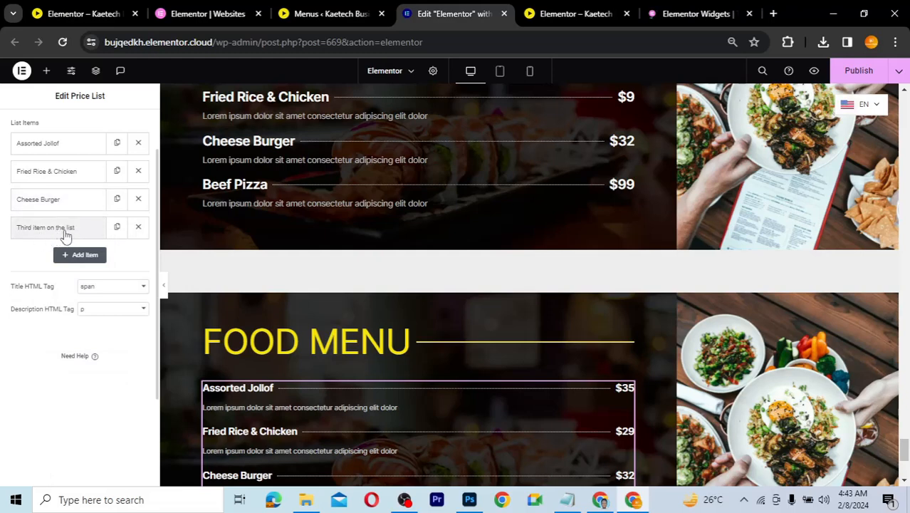
Change the fourth price list item's title to "Beef Pizza" and its price to $99
{"action": "left_click", "coordinate": [65, 232]}
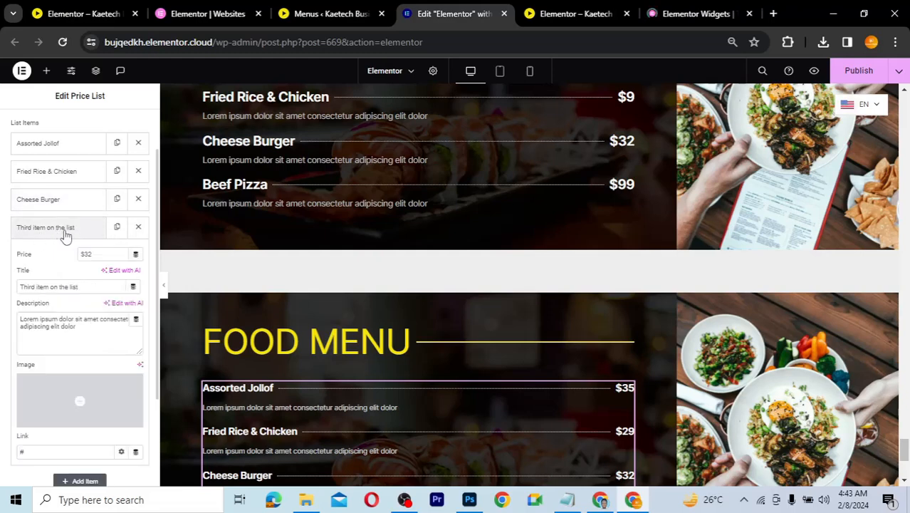
{"action": "left_click_drag", "start_coordinate": [75, 286], "coordinate": [9, 286]}
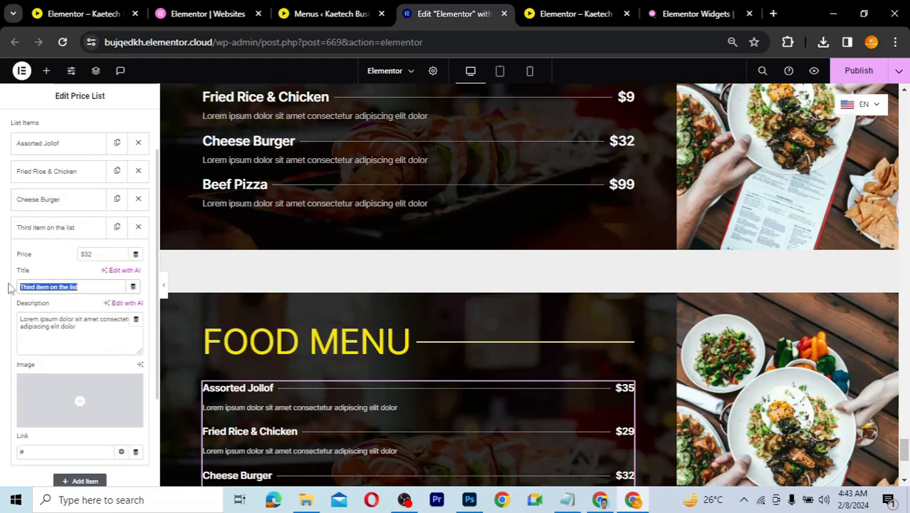
{"action": "type", "text": "Bee"}
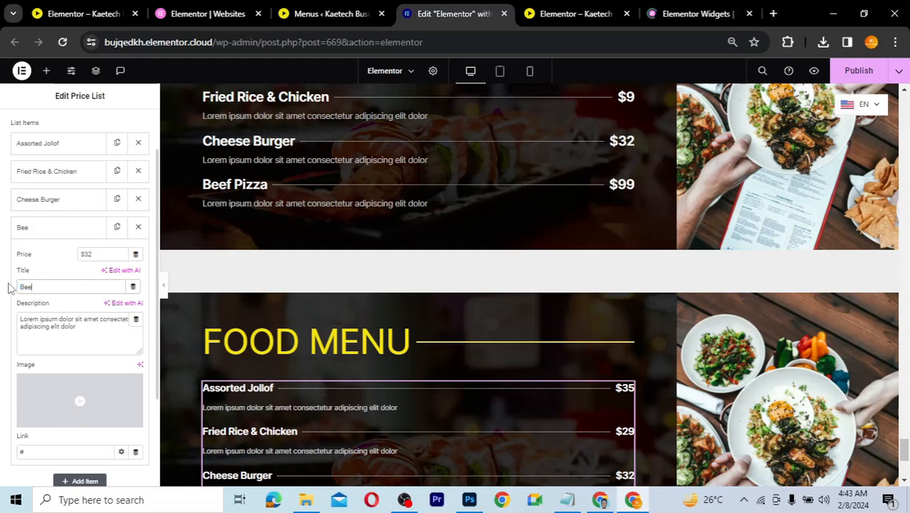
{"action": "type", "text": "f Pizza"}
{"action": "left_click_drag", "start_coordinate": [98, 254], "coordinate": [87, 253]}
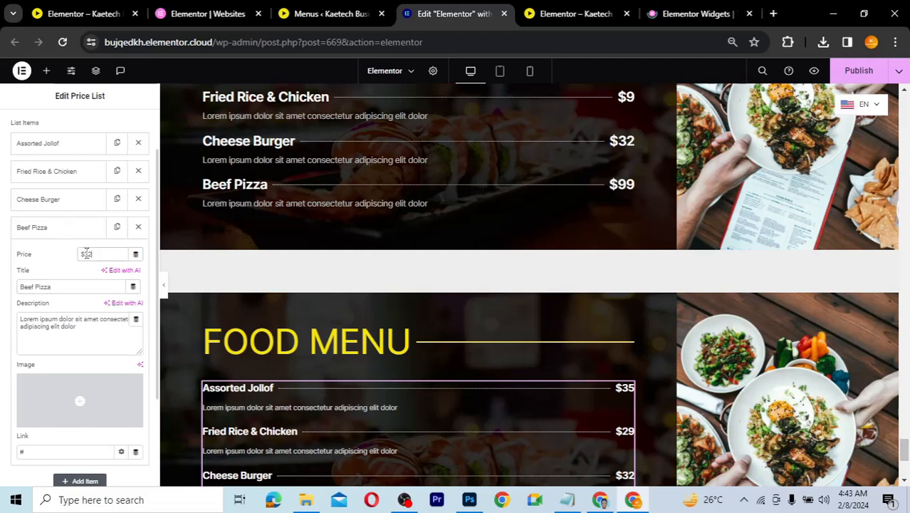
{"action": "type", "text": "999"}
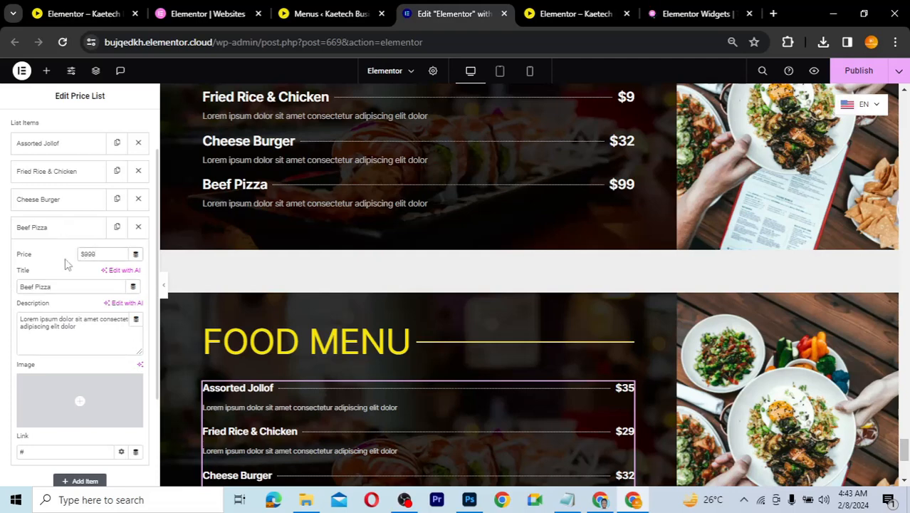
{"action": "key", "text": "BackSpace"}
{"action": "left_click", "coordinate": [74, 200]}
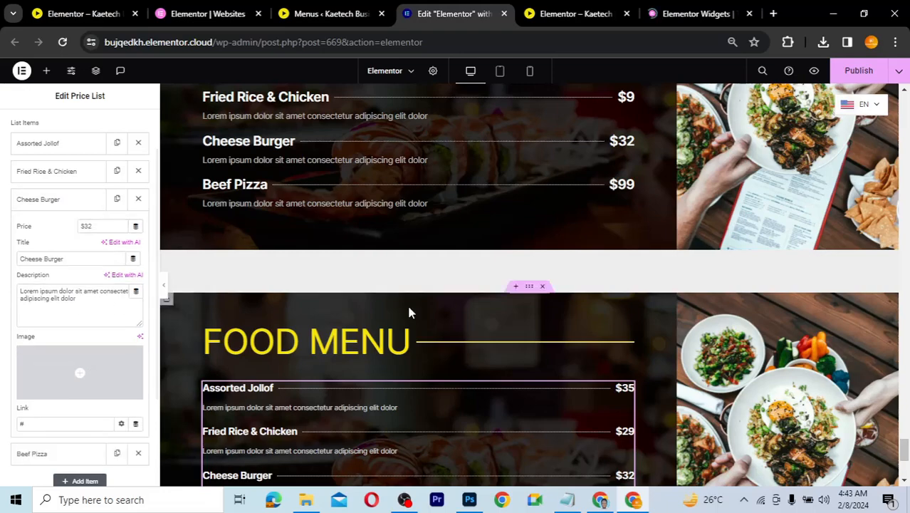
Set the bottom padding of the container holding the FOOD MENU heading and price list to 40 px
{"action": "scroll", "coordinate": [410, 312], "scroll_direction": "down", "scroll_amount": 2}
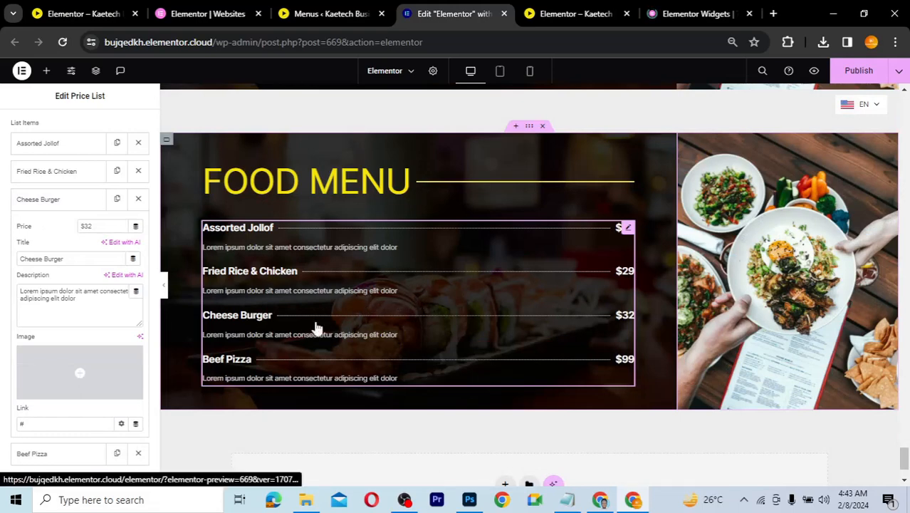
{"action": "scroll", "coordinate": [68, 235], "scroll_direction": "up", "scroll_amount": 1}
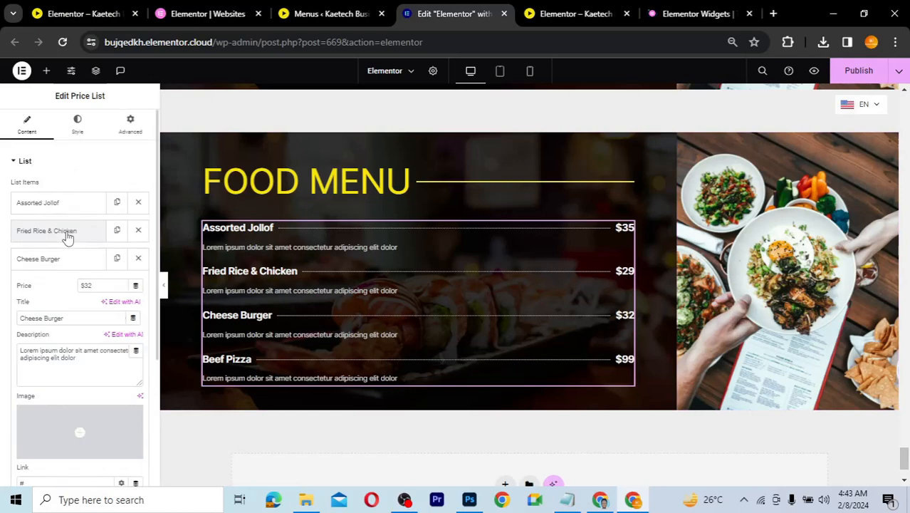
{"action": "left_click", "coordinate": [132, 137]}
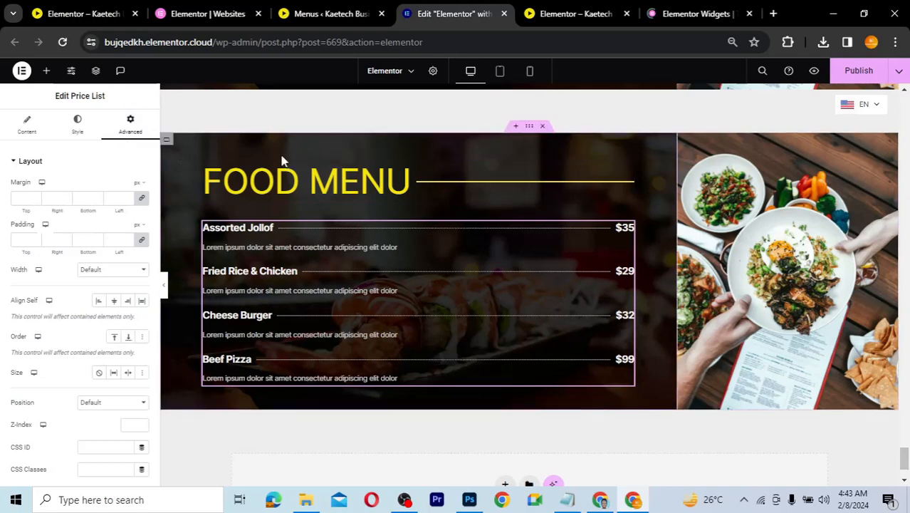
{"action": "left_click", "coordinate": [168, 143]}
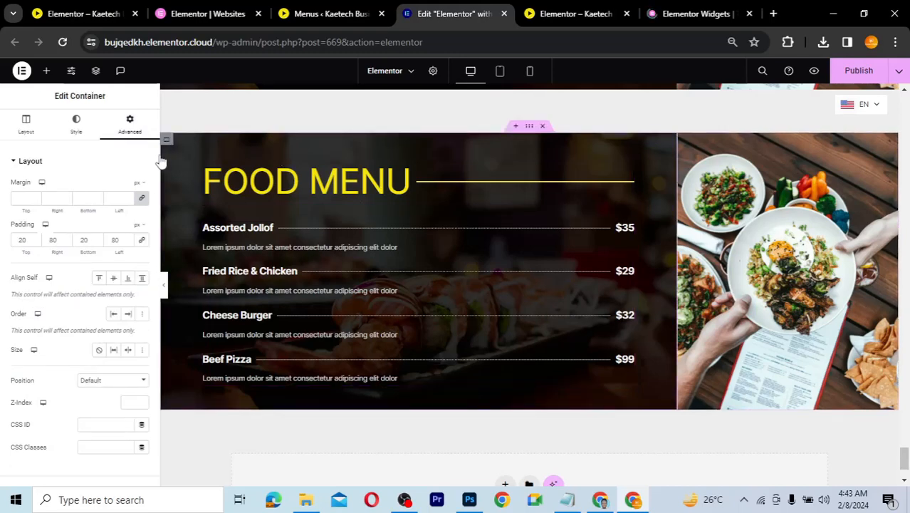
{"action": "double_click", "coordinate": [81, 240]}
{"action": "type", "text": "40"}
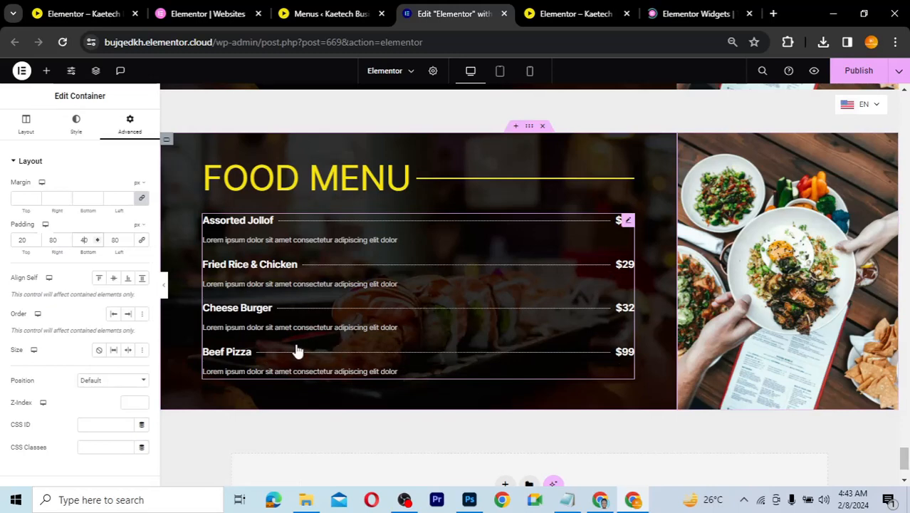
Set the typography size of the price list's item titles to 25 px
{"action": "left_click", "coordinate": [627, 221]}
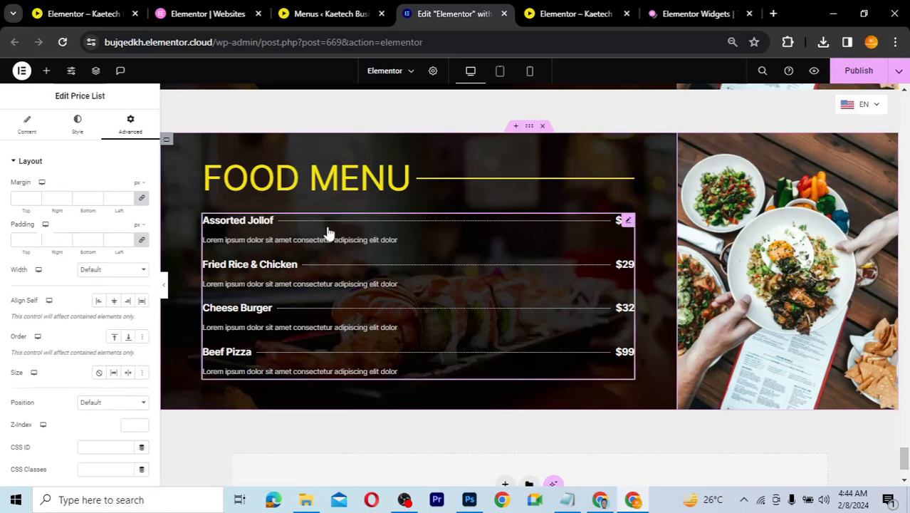
{"action": "left_click", "coordinate": [76, 124]}
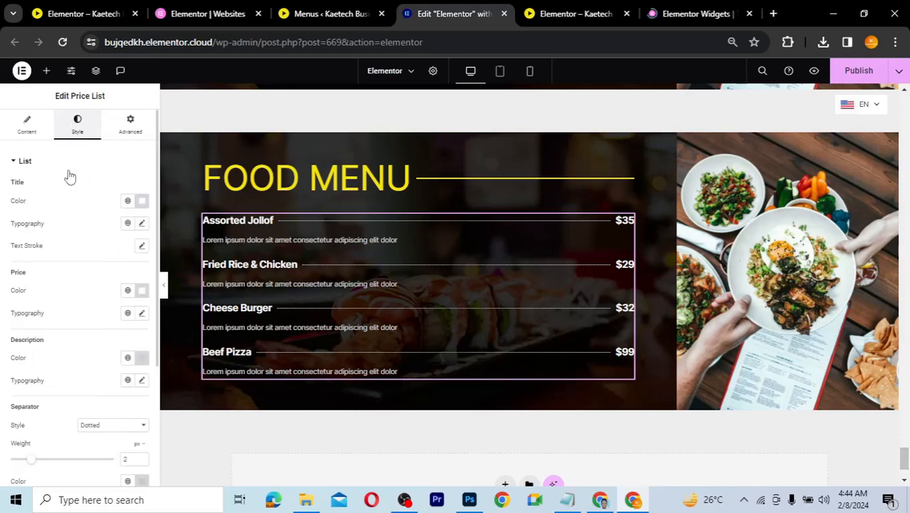
{"action": "left_click", "coordinate": [143, 223]}
{"action": "left_click", "coordinate": [121, 307]}
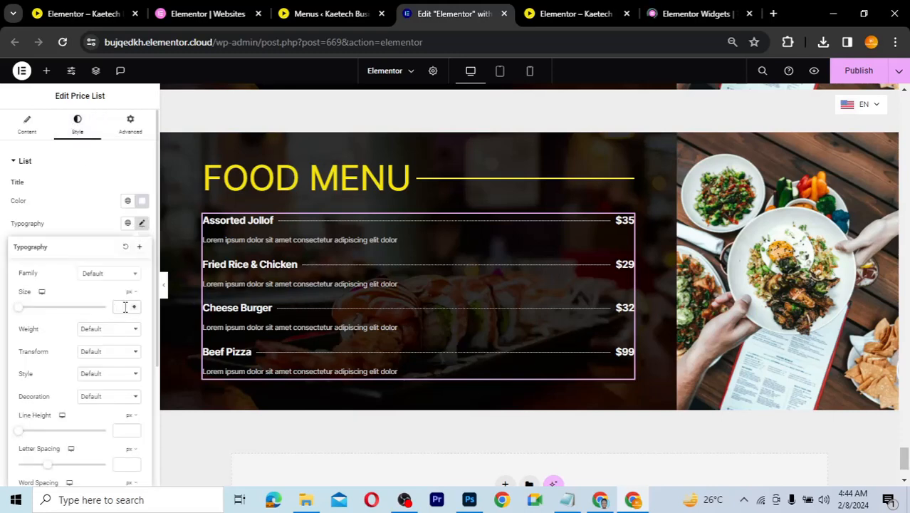
{"action": "type", "text": "25"}
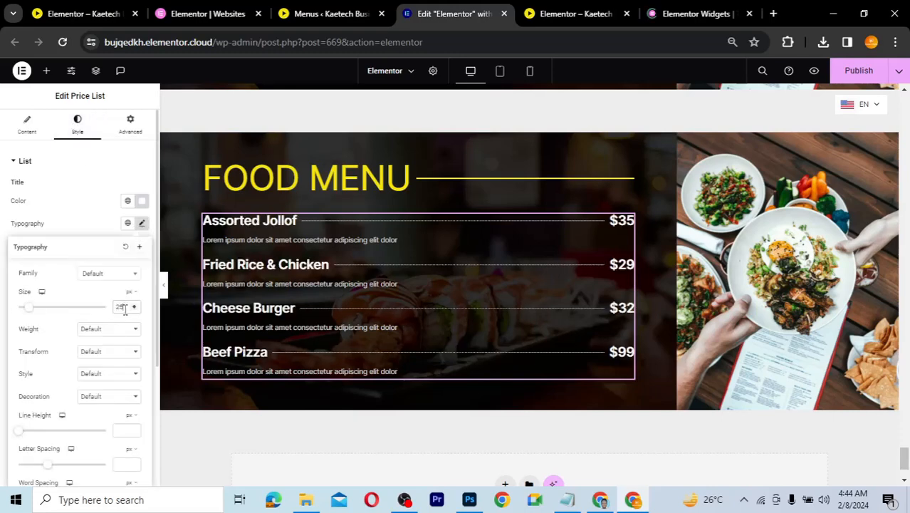
{"action": "left_click", "coordinate": [84, 226]}
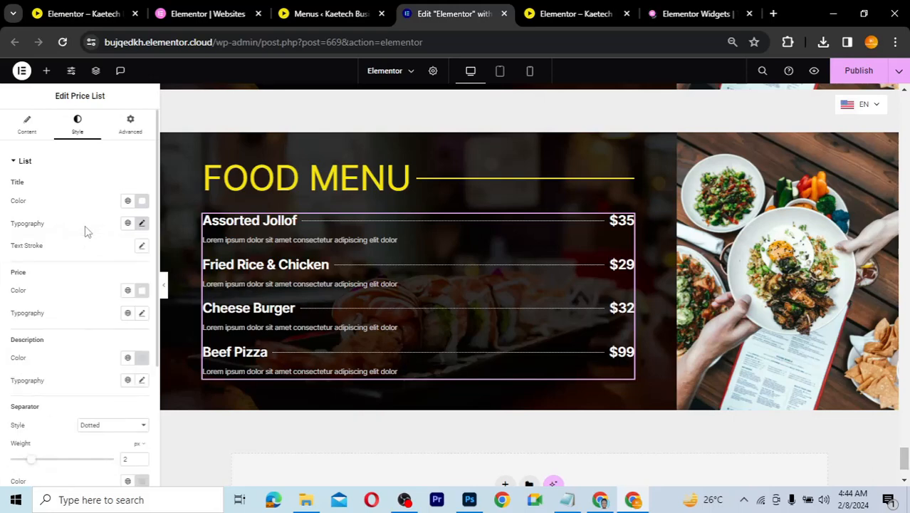
Set the typography size of the price list's prices to 25 px
{"action": "left_click", "coordinate": [142, 314]}
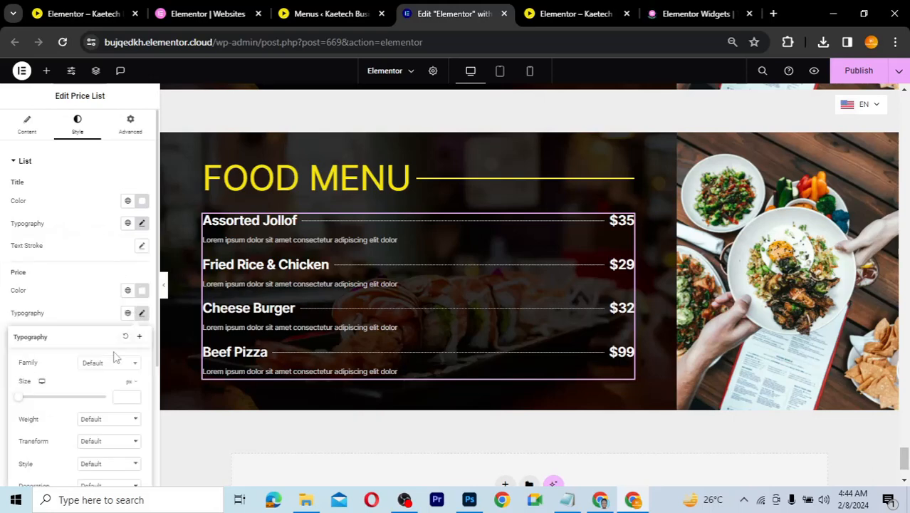
{"action": "left_click", "coordinate": [121, 397]}
{"action": "type", "text": "25"}
{"action": "left_click", "coordinate": [79, 308]}
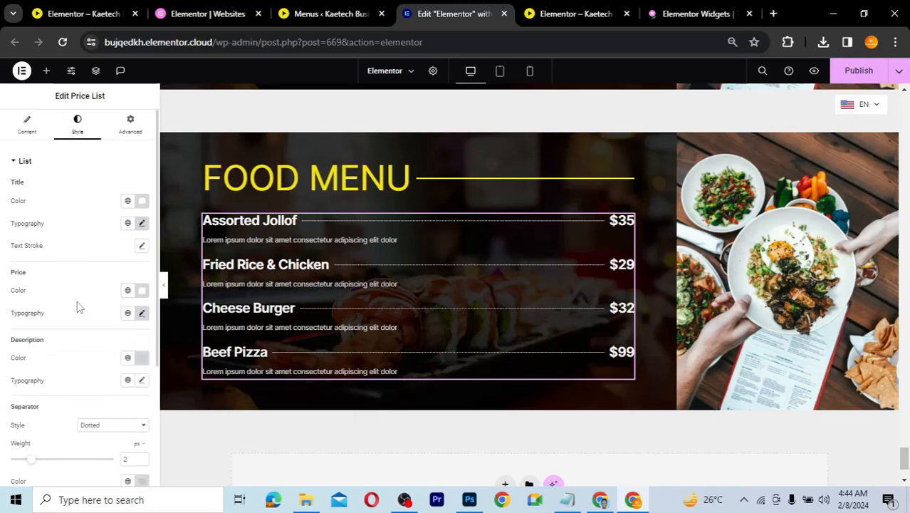
Set the typography size of the price list's item descriptions to 16 px
{"action": "scroll", "coordinate": [79, 308], "scroll_direction": "down", "scroll_amount": 1}
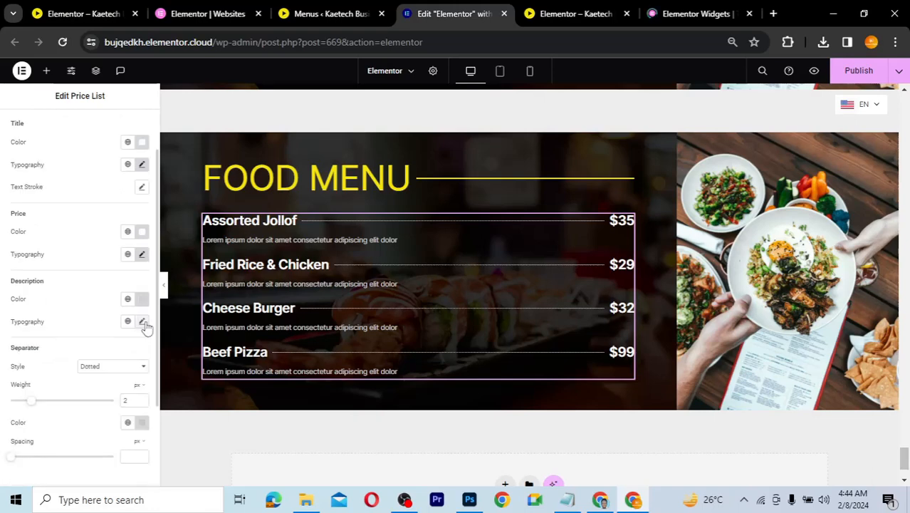
{"action": "left_click", "coordinate": [141, 321]}
{"action": "left_click", "coordinate": [128, 405]}
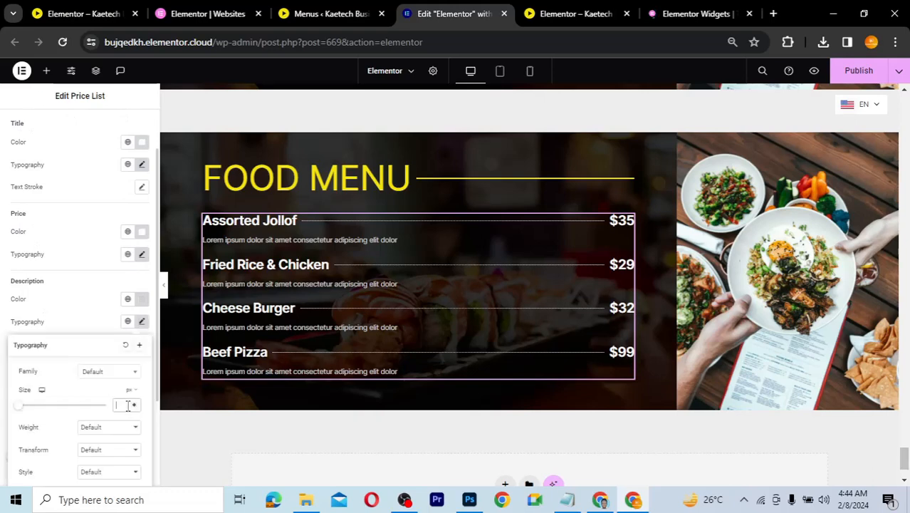
{"action": "type", "text": "16"}
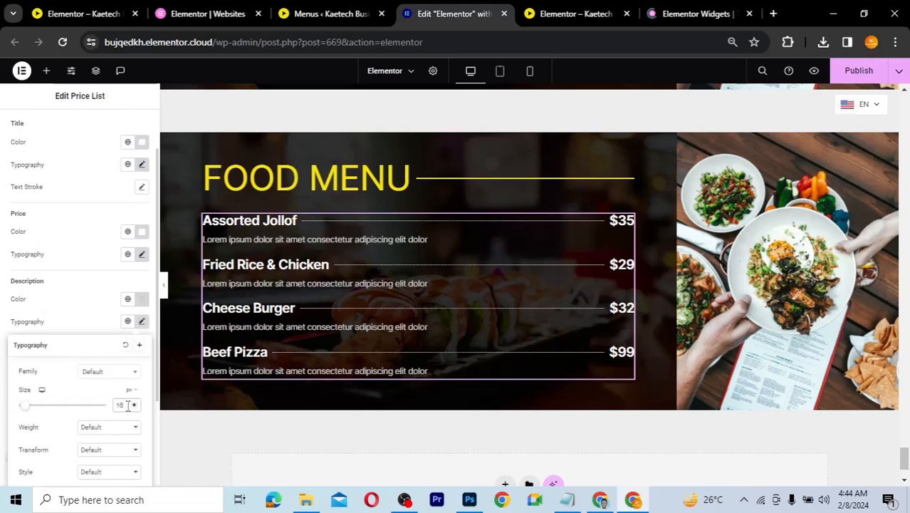
{"action": "left_click", "coordinate": [83, 245]}
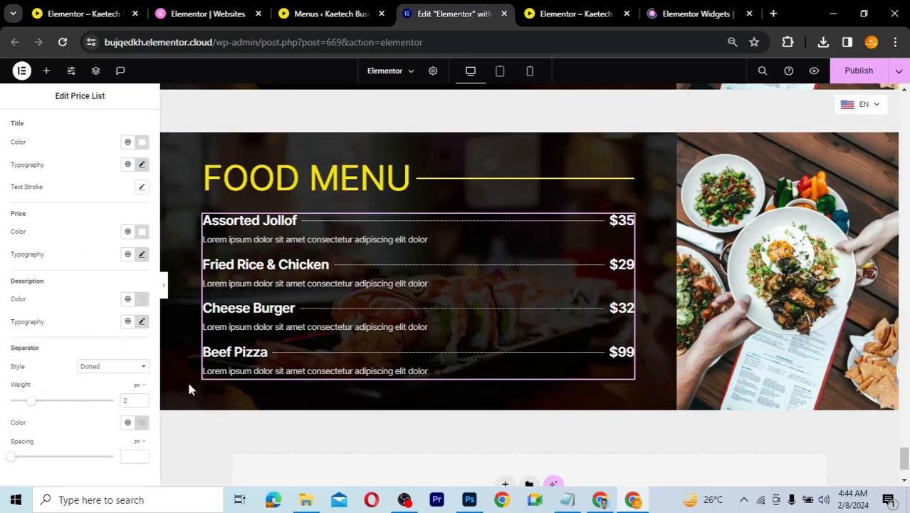
Check the finished food menu section at full width without the editing panel and publish the page
{"action": "left_click", "coordinate": [165, 293]}
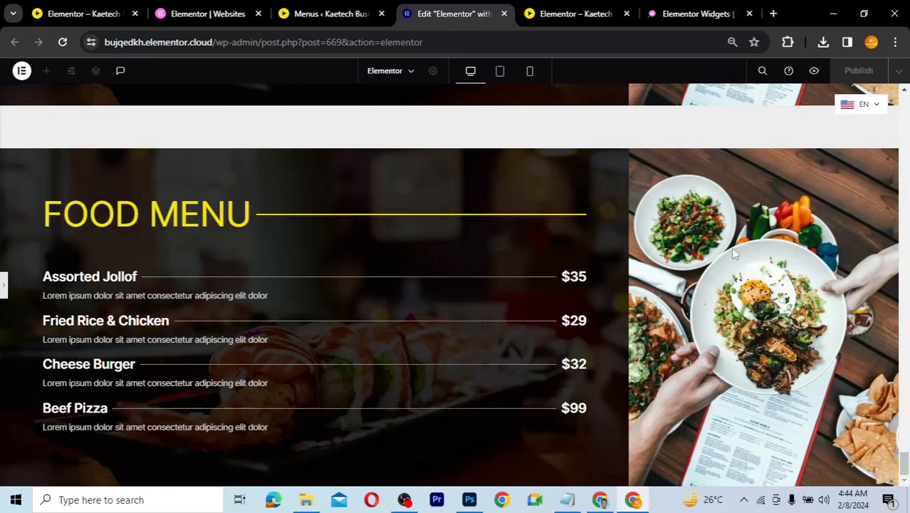
{"action": "left_click_drag", "start_coordinate": [905, 468], "coordinate": [906, 468]}
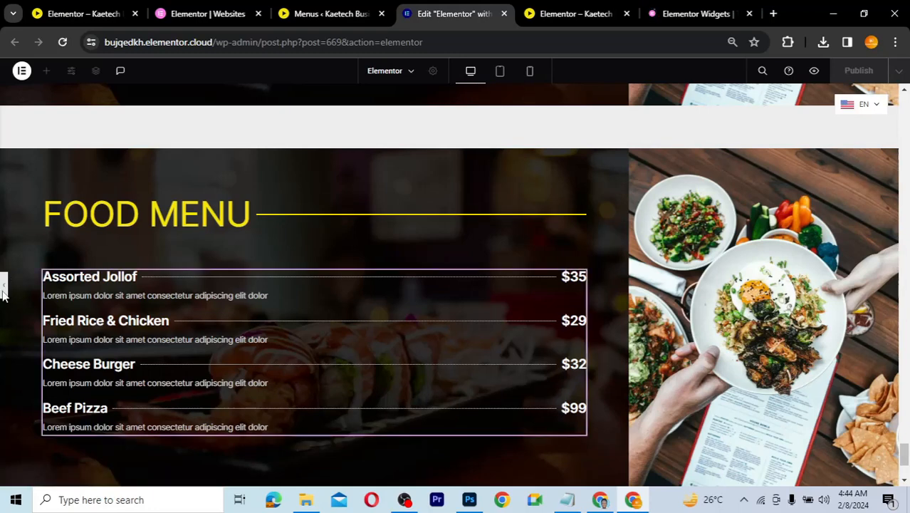
{"action": "left_click", "coordinate": [3, 295]}
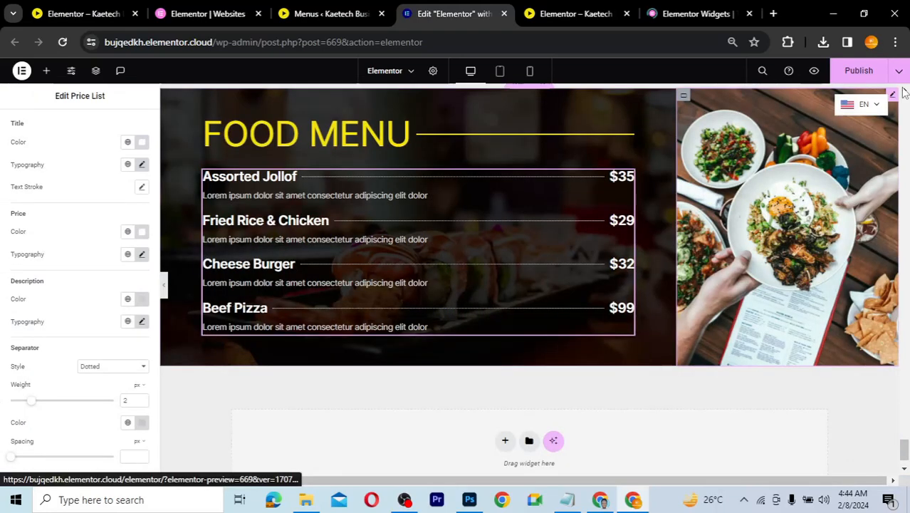
{"action": "left_click", "coordinate": [862, 75]}
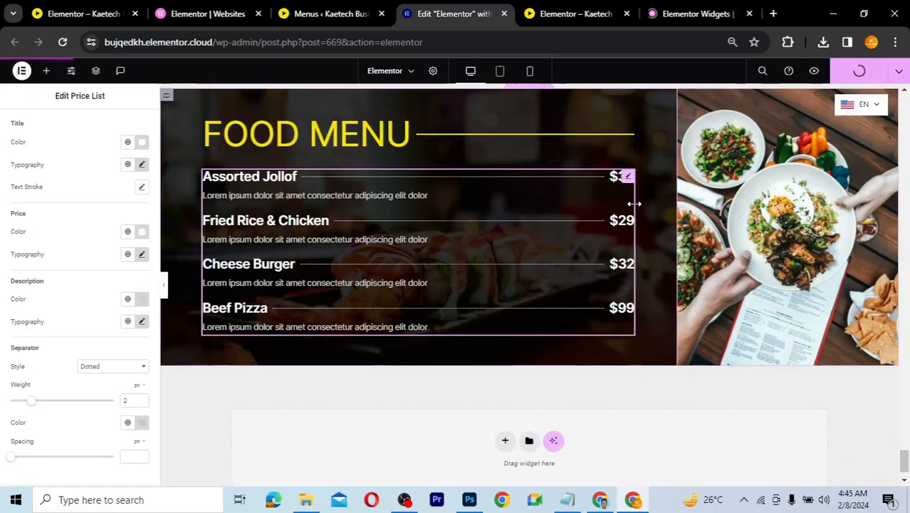